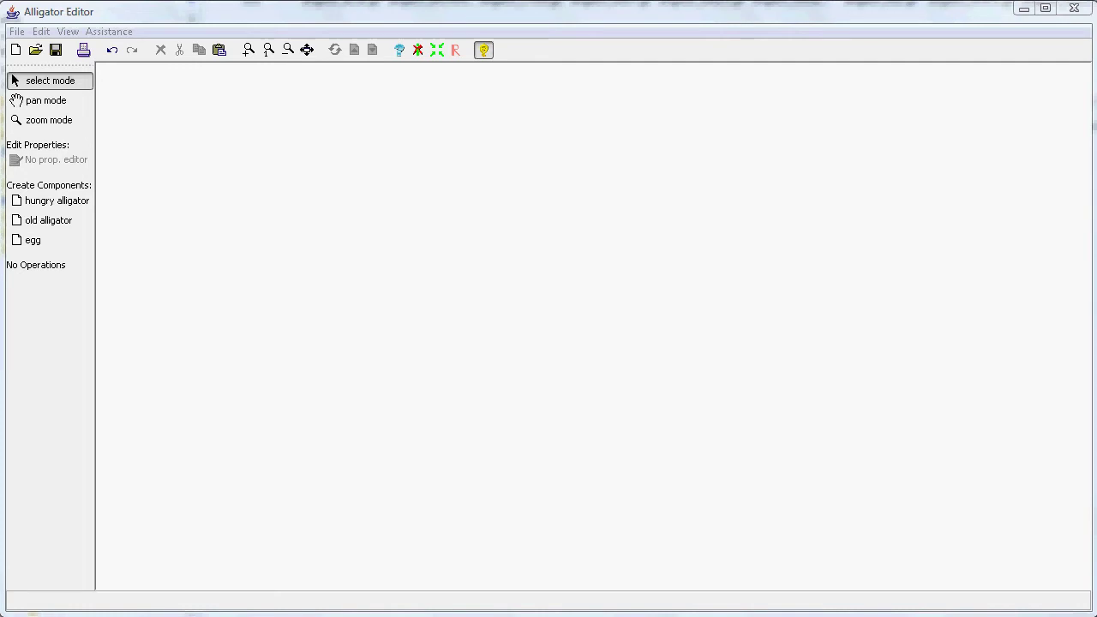
- Draw a hungry alligator on the empty canvas and place an egg of about the same width directly beneath it
click(54, 205)
click(355, 142)
click(466, 191)
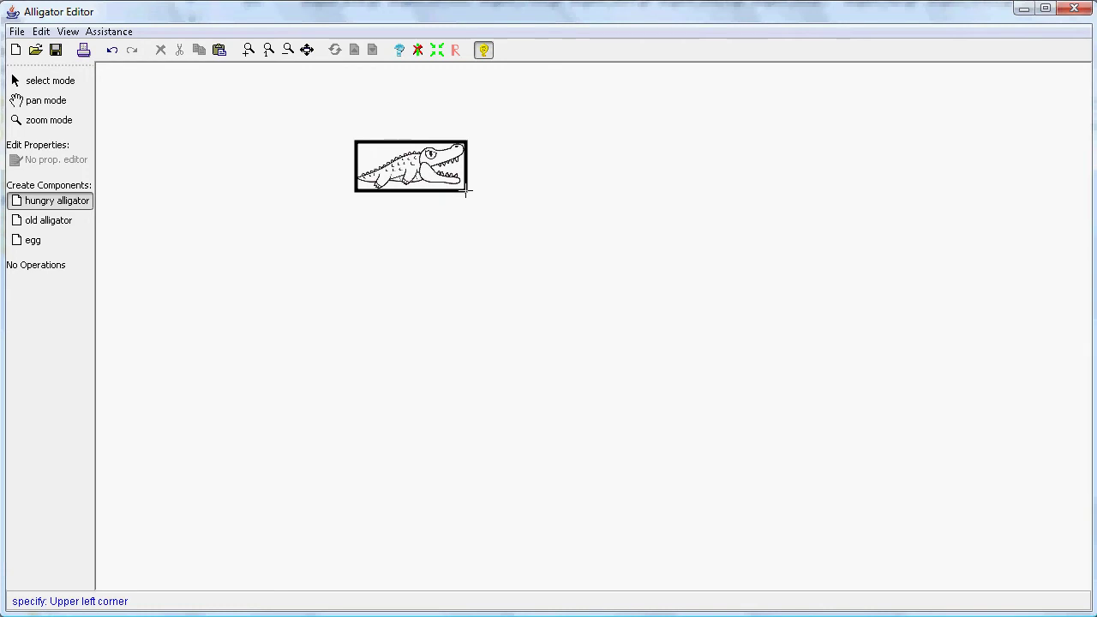
click(38, 244)
click(355, 193)
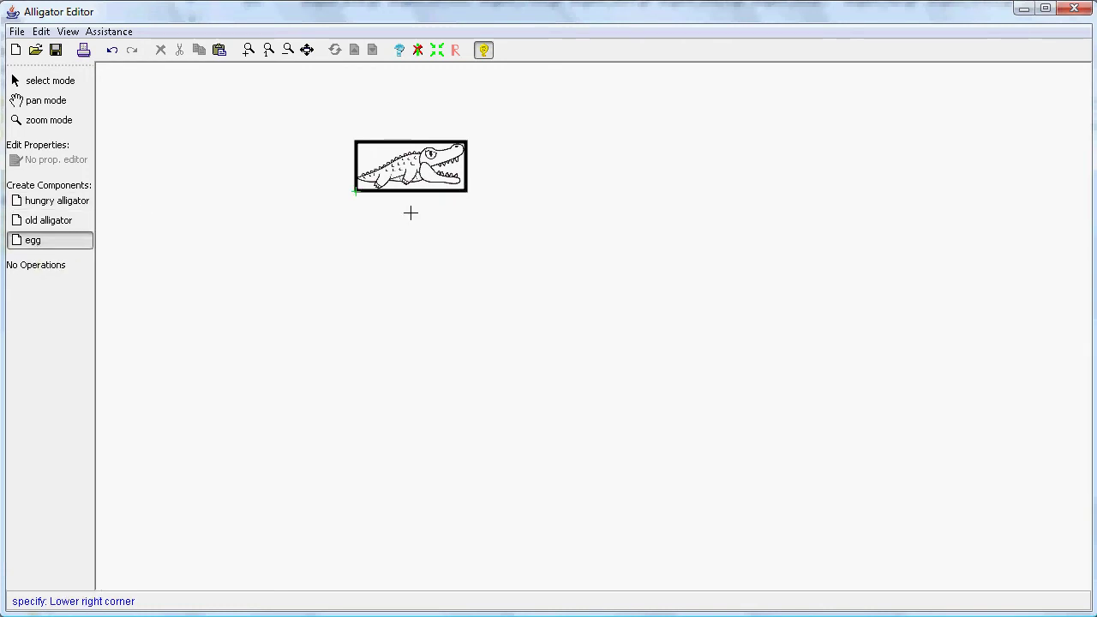
click(463, 238)
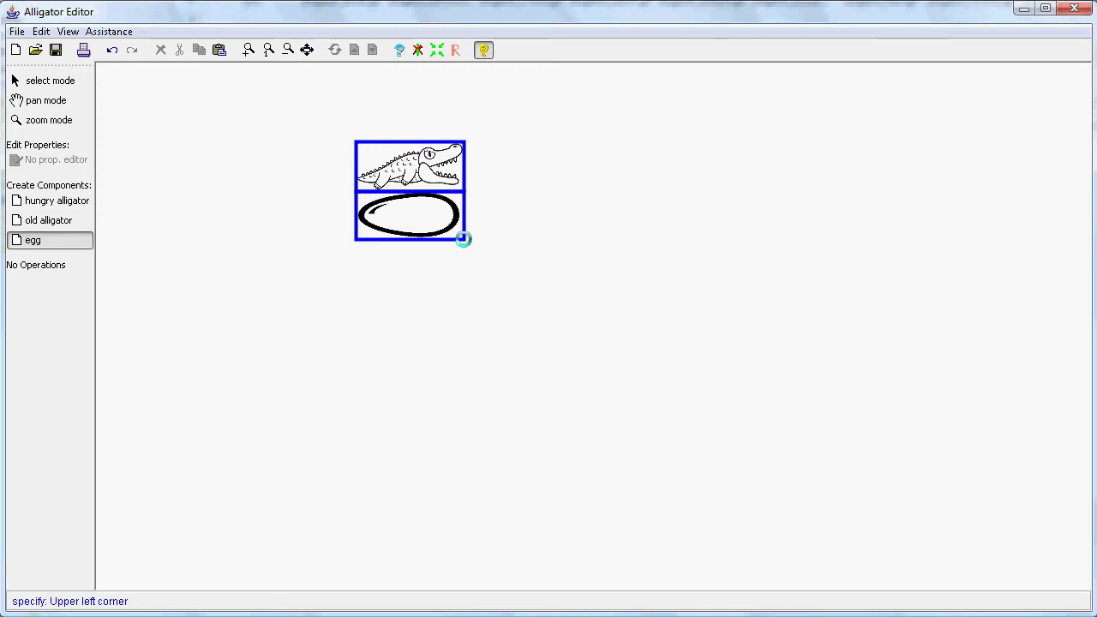
- Draw a wider old alligator directly above the hungry alligator and add a second egg under it, beside the hungry alligator
click(75, 222)
click(356, 105)
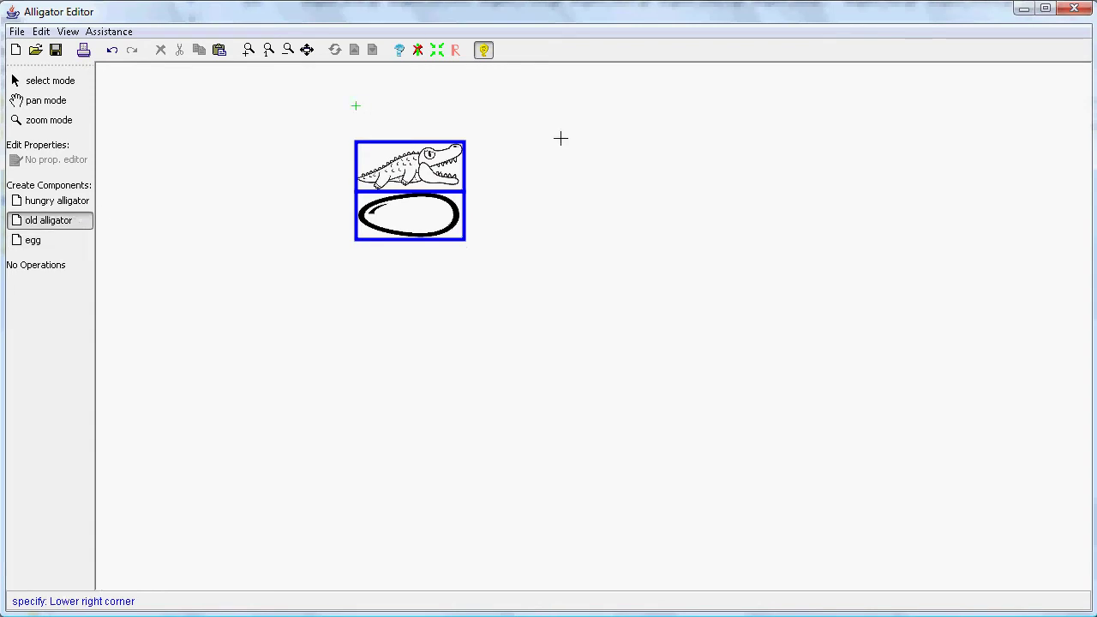
click(561, 143)
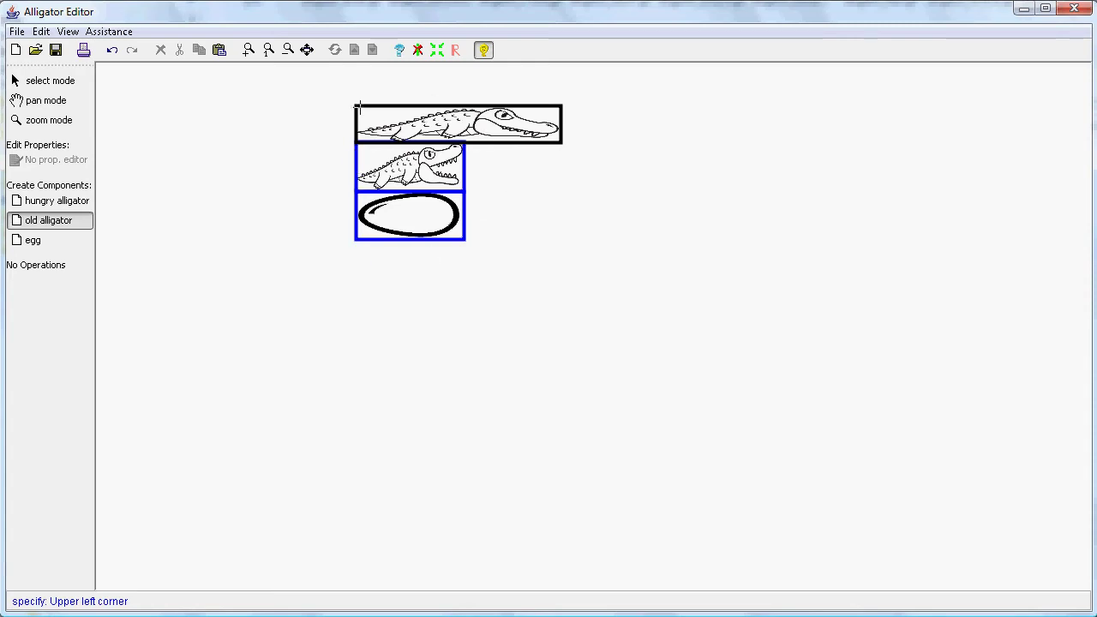
click(38, 244)
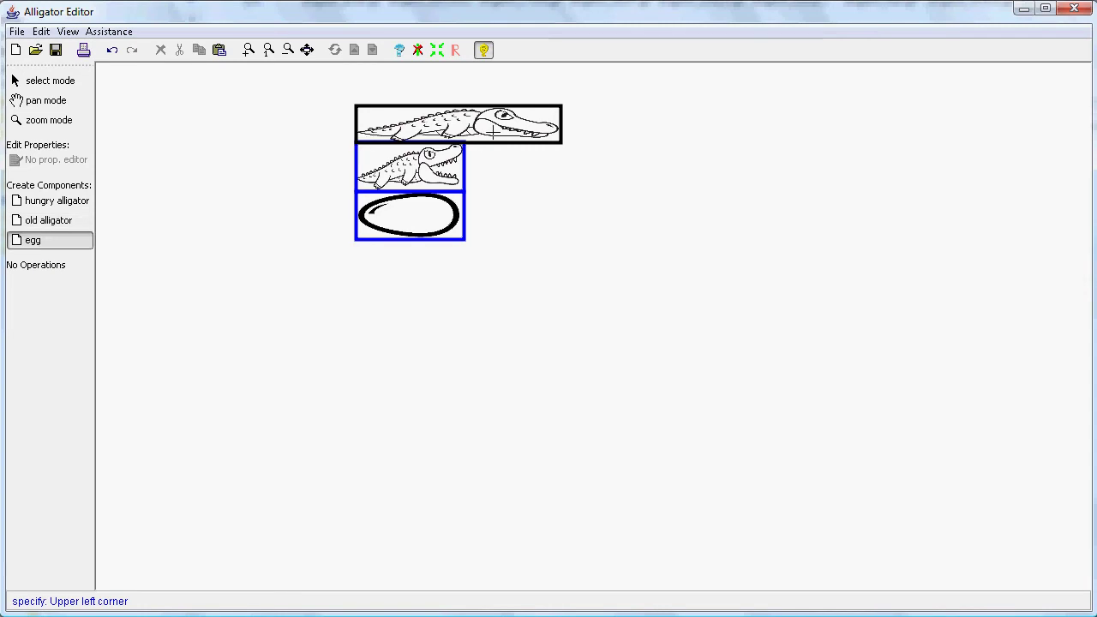
click(489, 143)
click(557, 187)
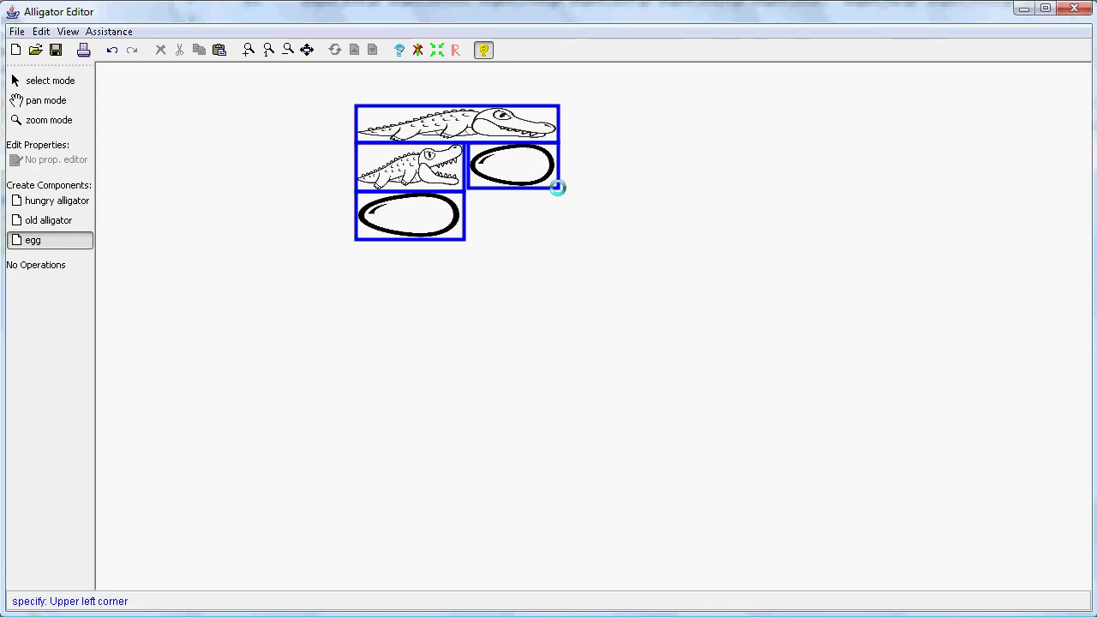
- Select all the alligators and eggs on the canvas and delete them
click(52, 80)
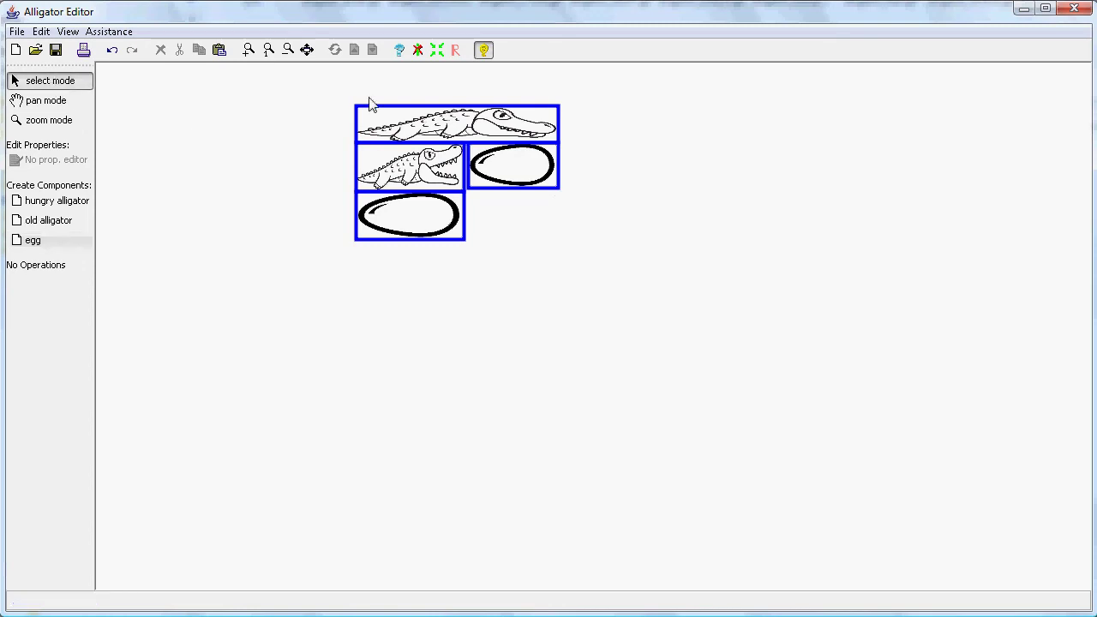
drag(327, 90, 708, 378)
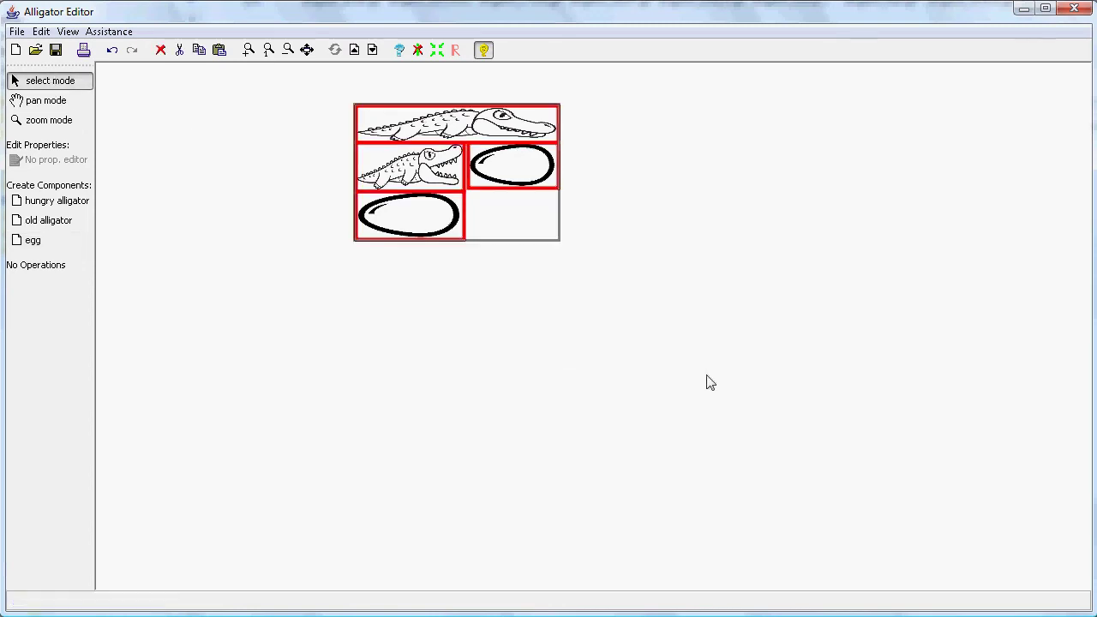
key(Delete)
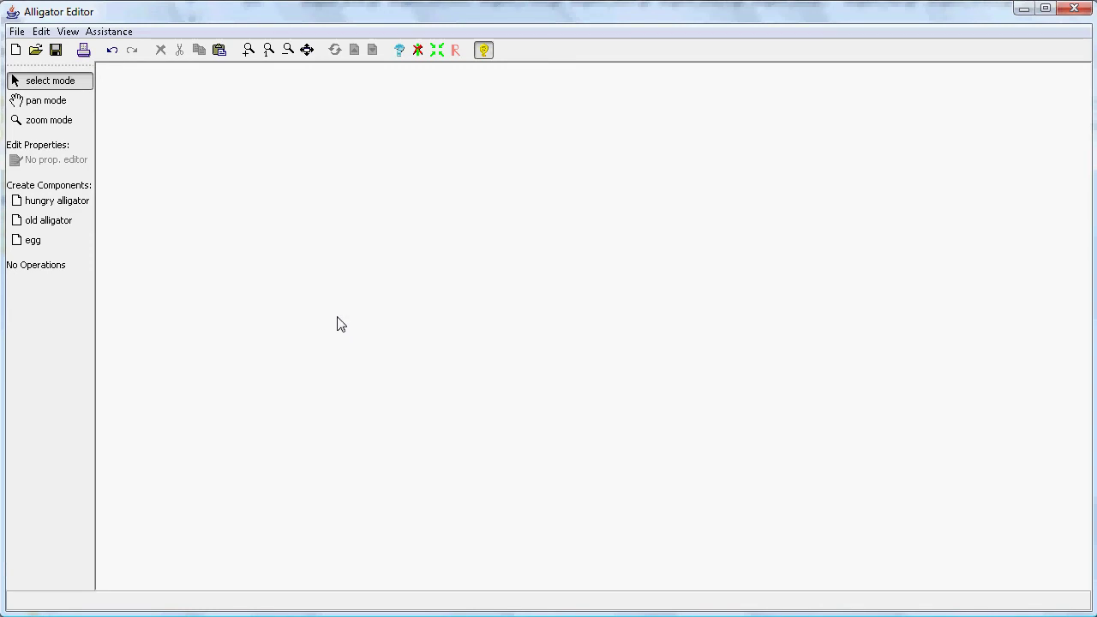
- Generate Content Assist solutions with 1, 2 and 3 added components for the empty diagram and preview each suggestion
click(403, 53)
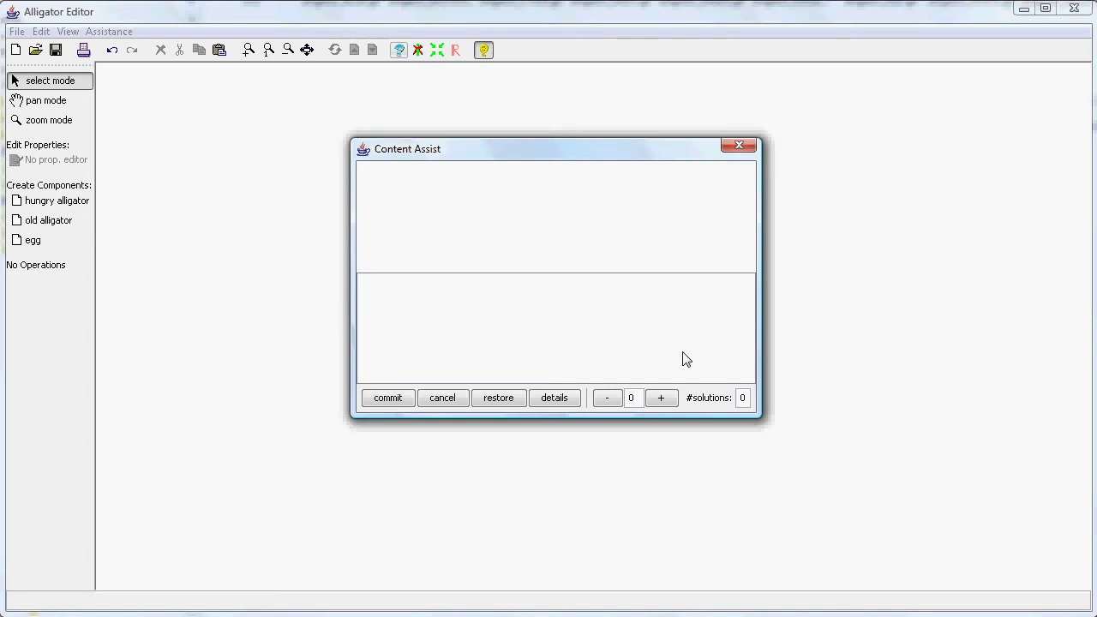
click(662, 400)
click(367, 287)
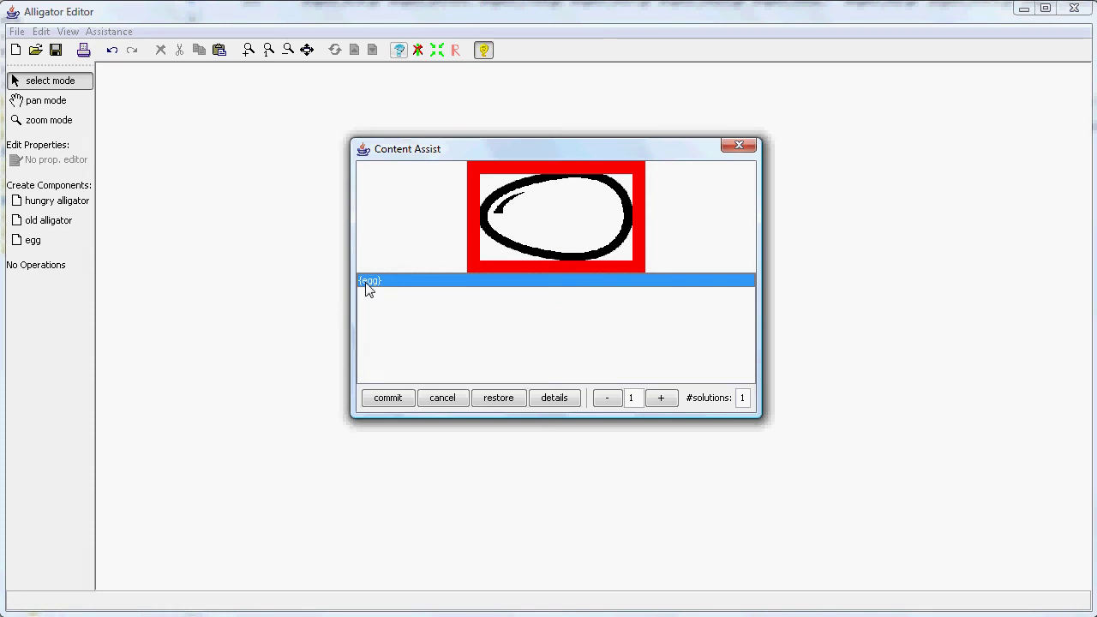
click(659, 399)
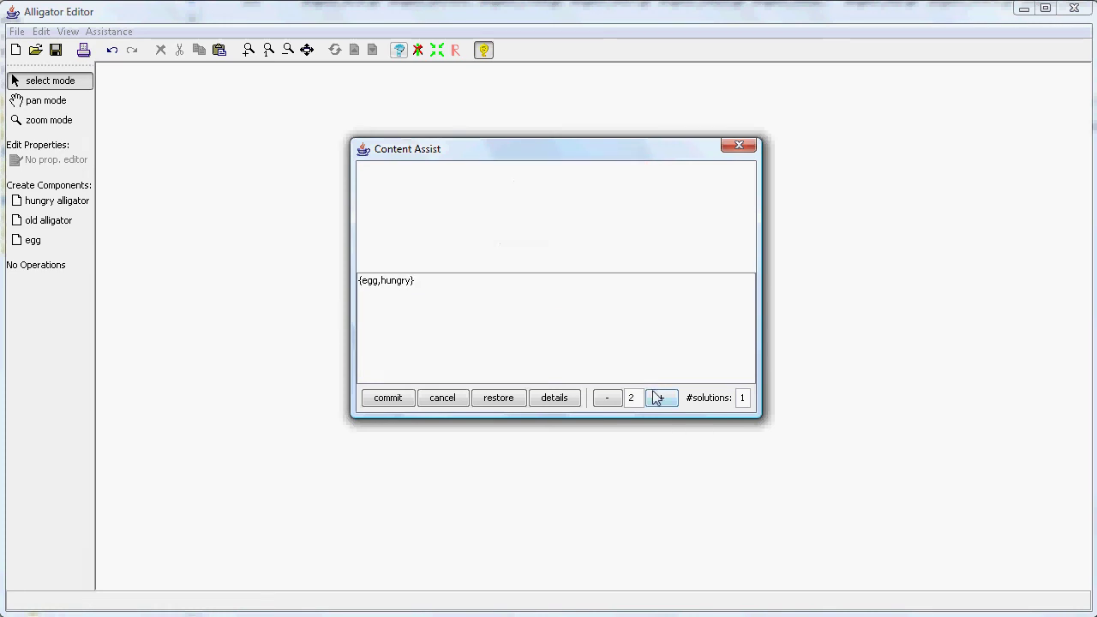
click(384, 288)
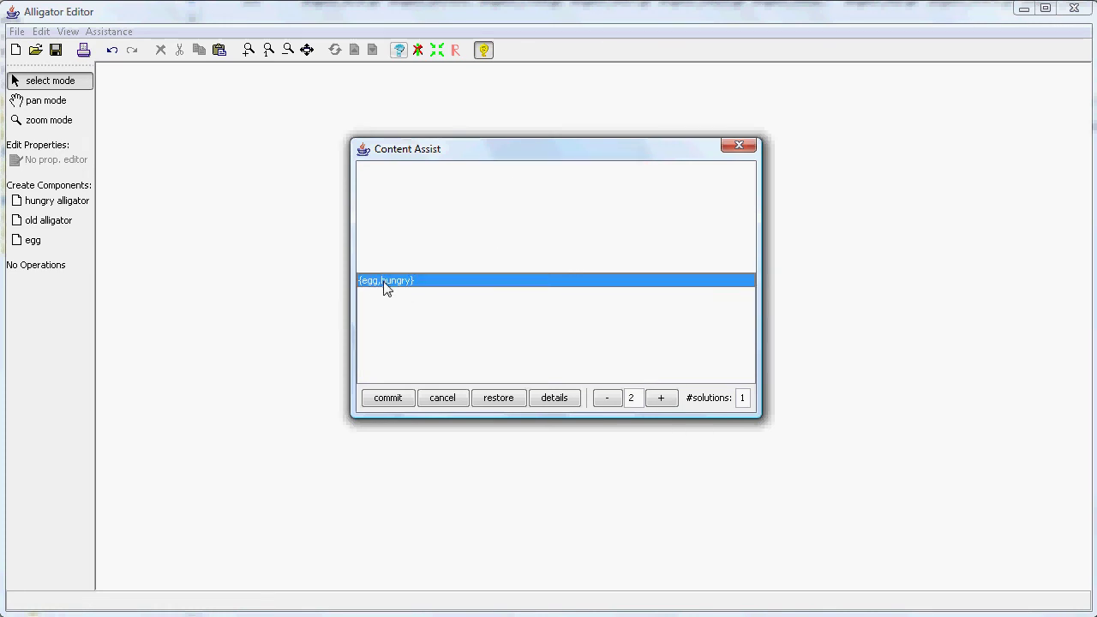
click(660, 400)
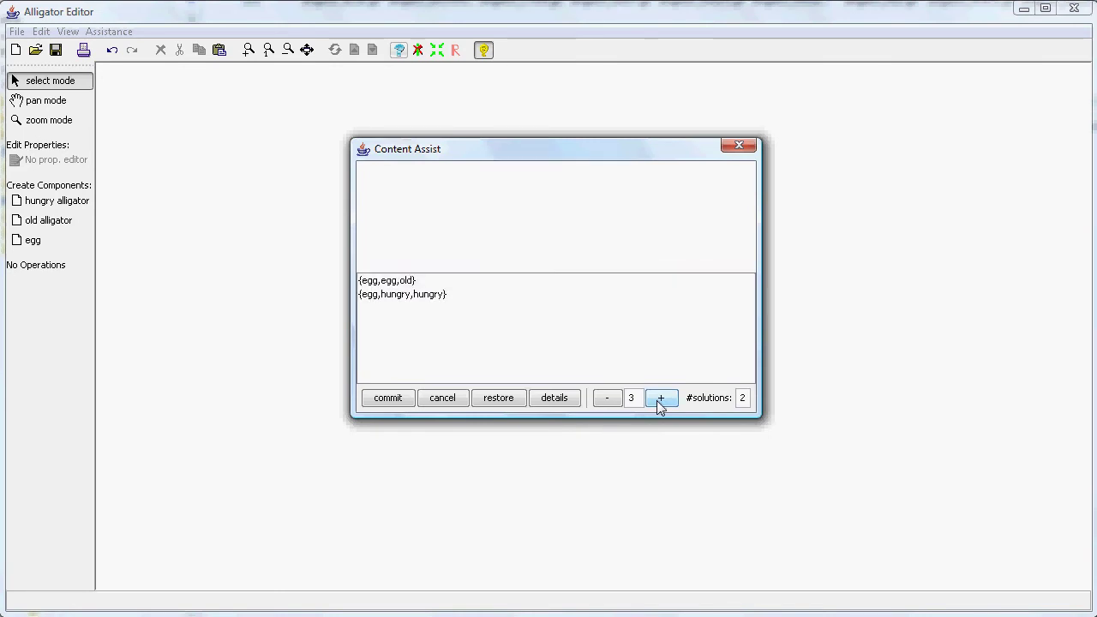
click(402, 284)
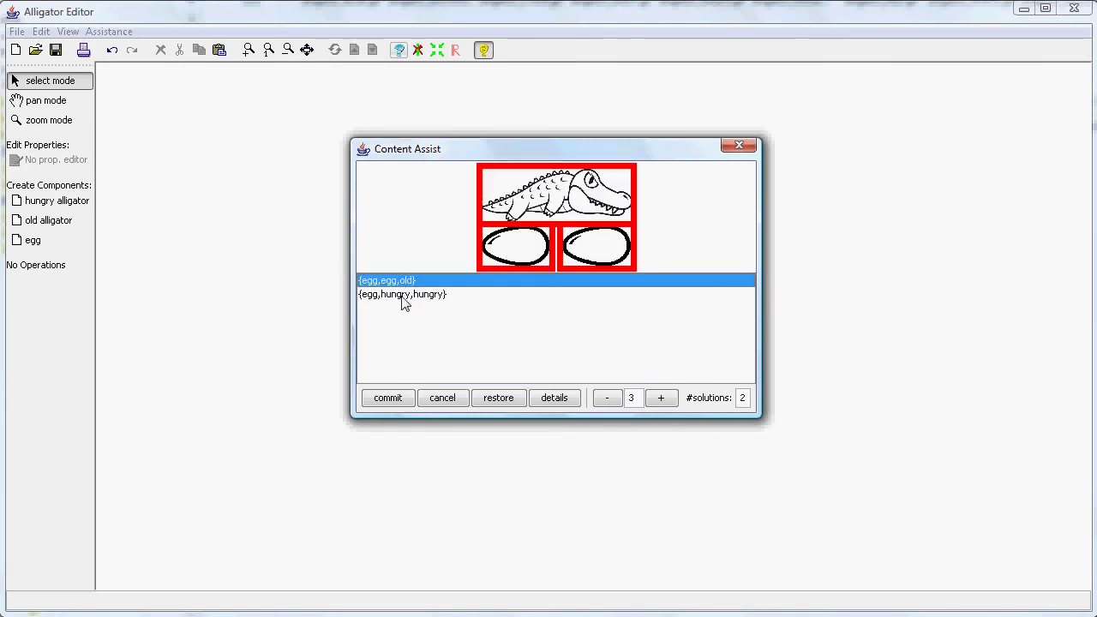
click(405, 300)
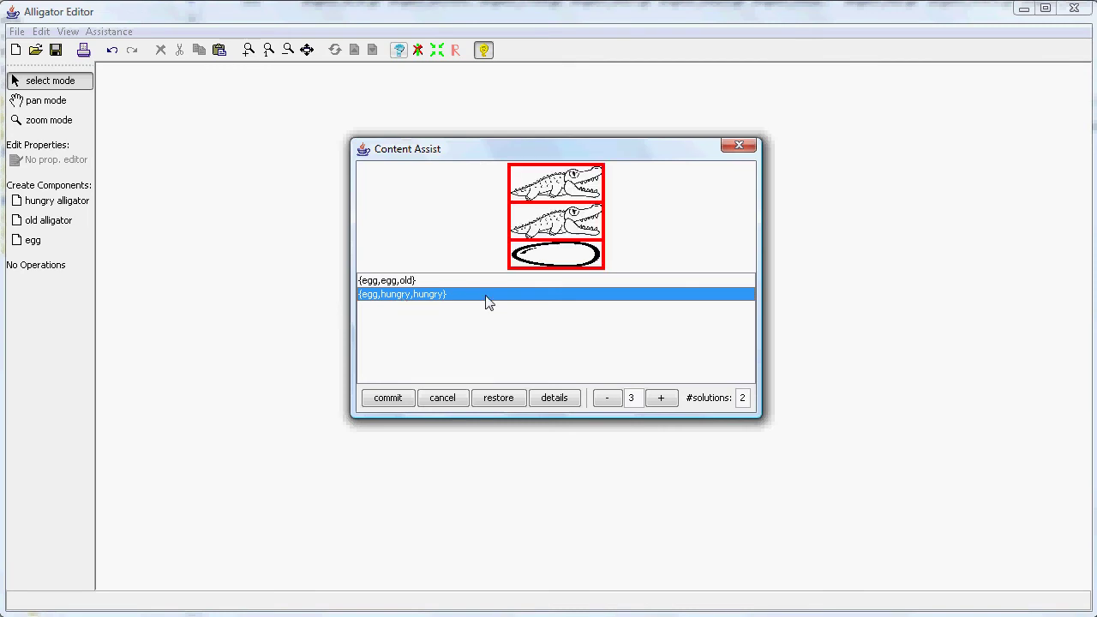
- Raise the number of added components to 7 and commit an {egg,egg,egg,hungry,hungry,old,old} solution to the diagram
click(661, 399)
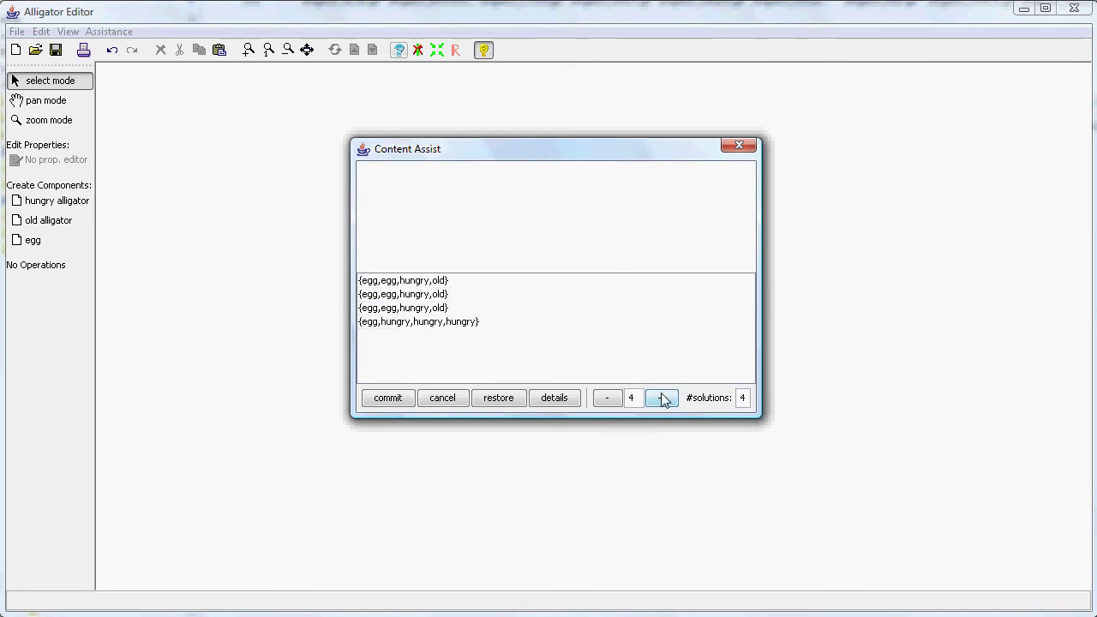
click(660, 399)
click(661, 399)
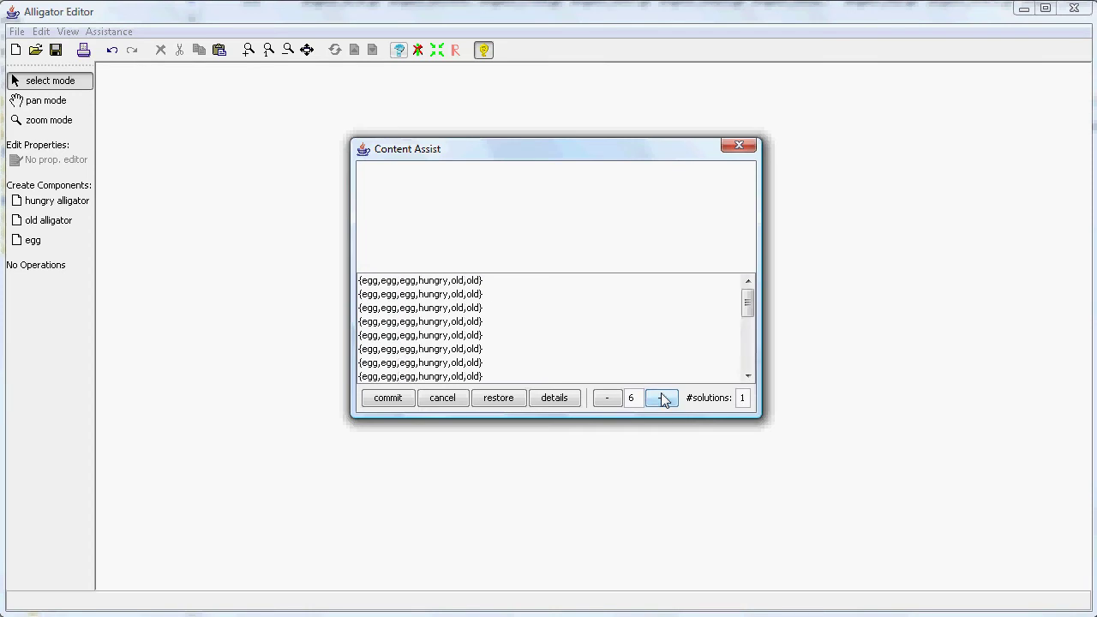
click(661, 399)
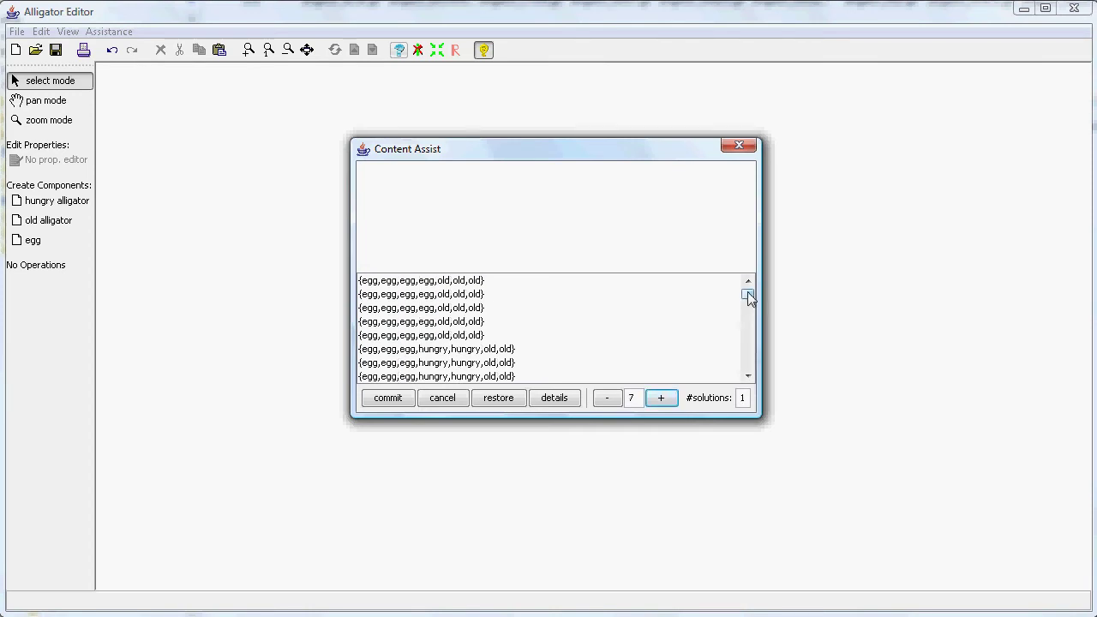
drag(748, 293, 743, 341)
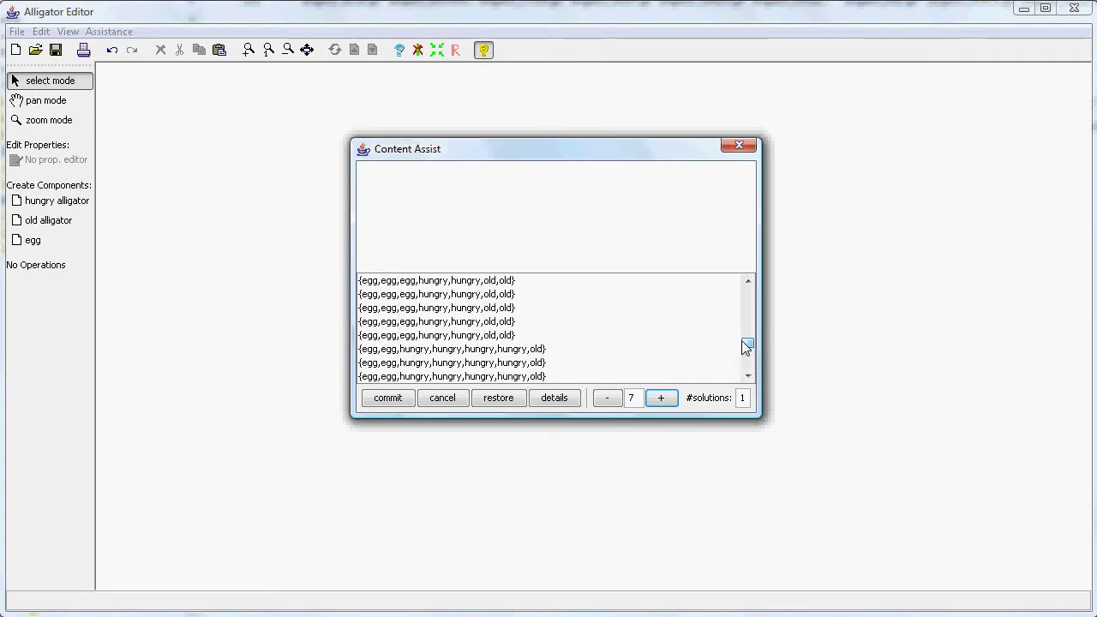
click(496, 311)
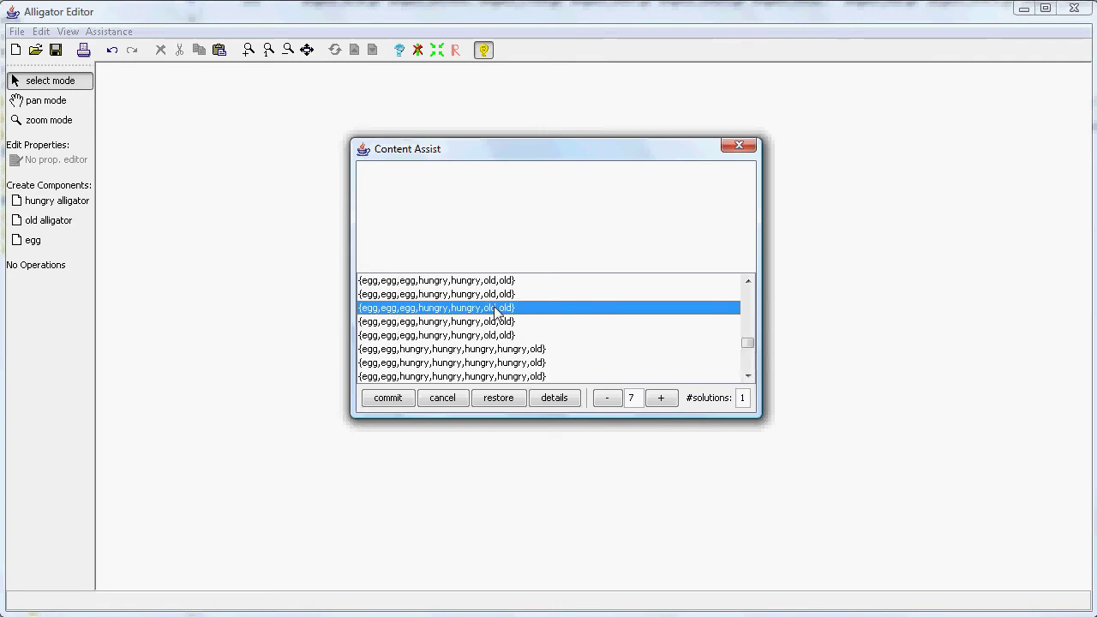
click(399, 400)
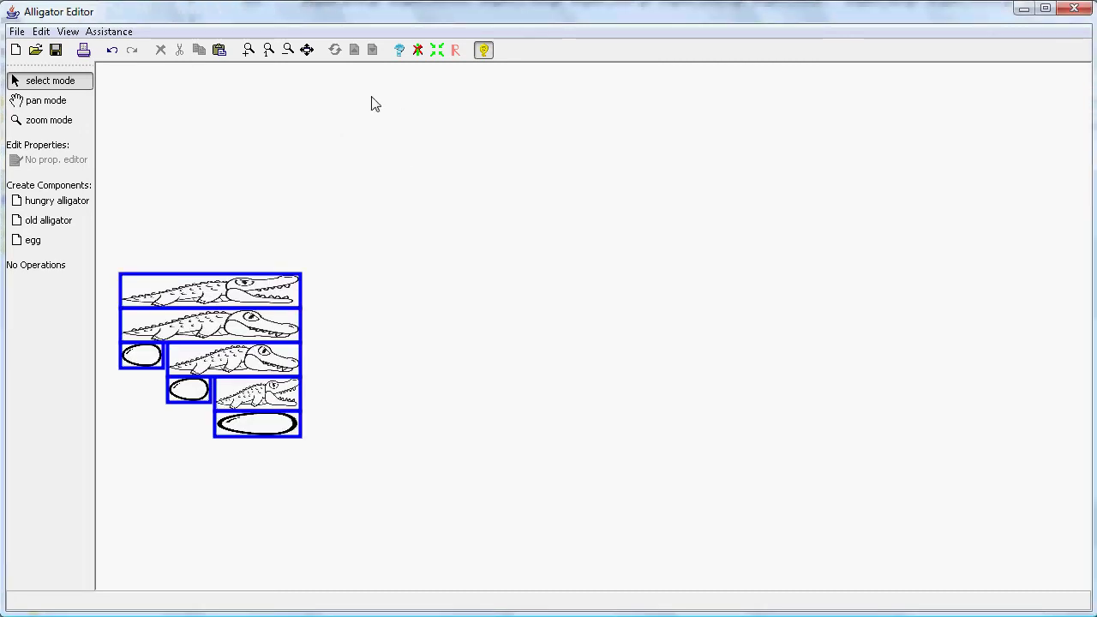
- Fit the generated alligator family in view with some margin and delete the wide egg in its lowest row
click(307, 52)
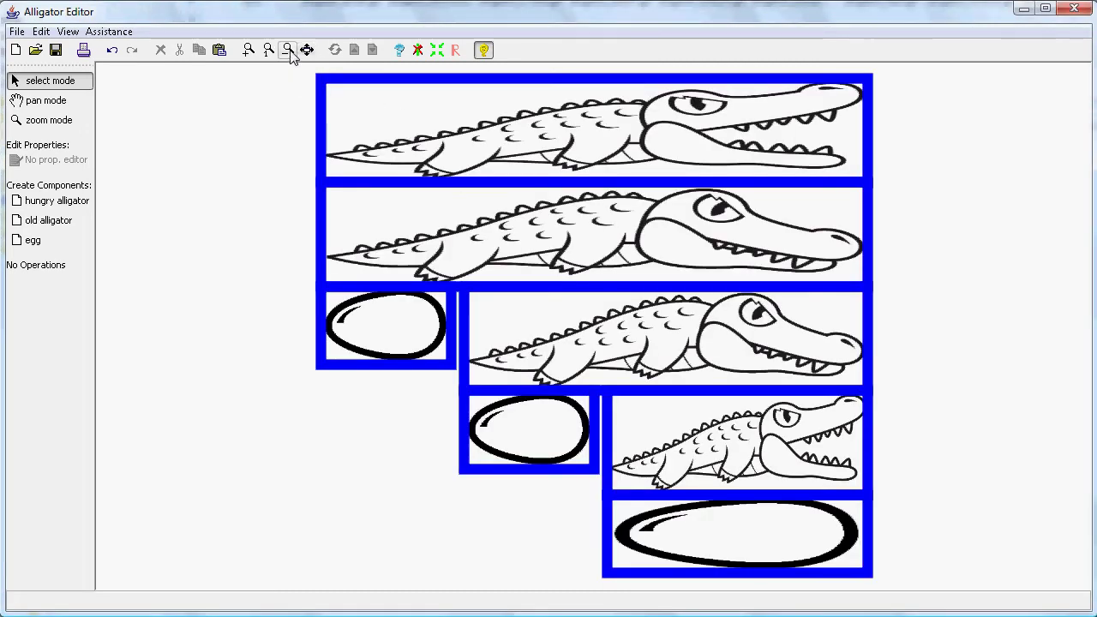
click(290, 51)
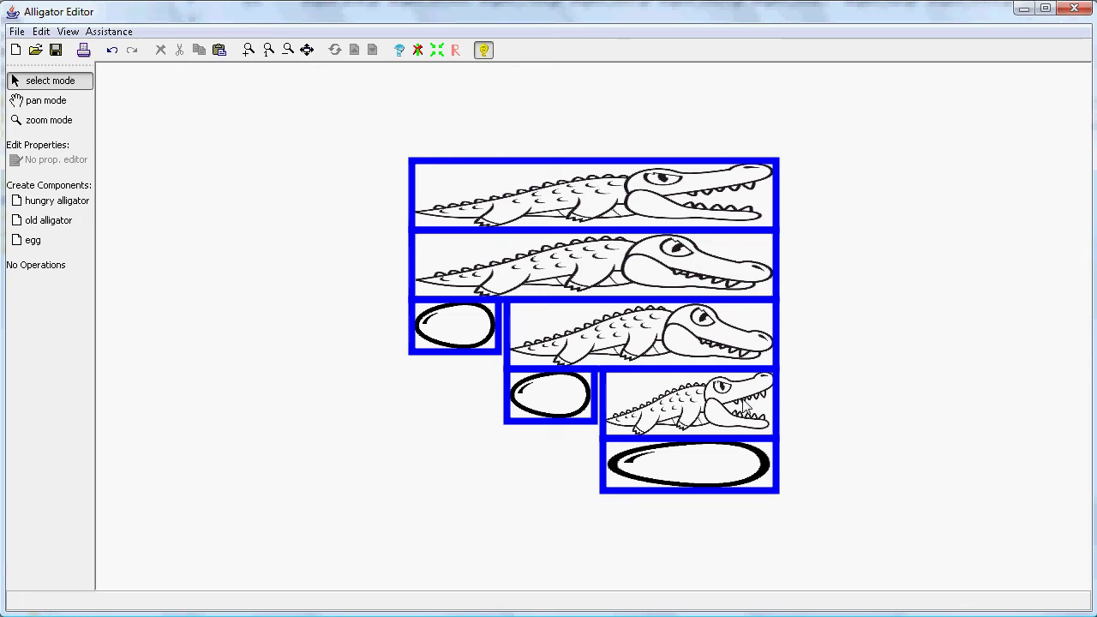
click(753, 485)
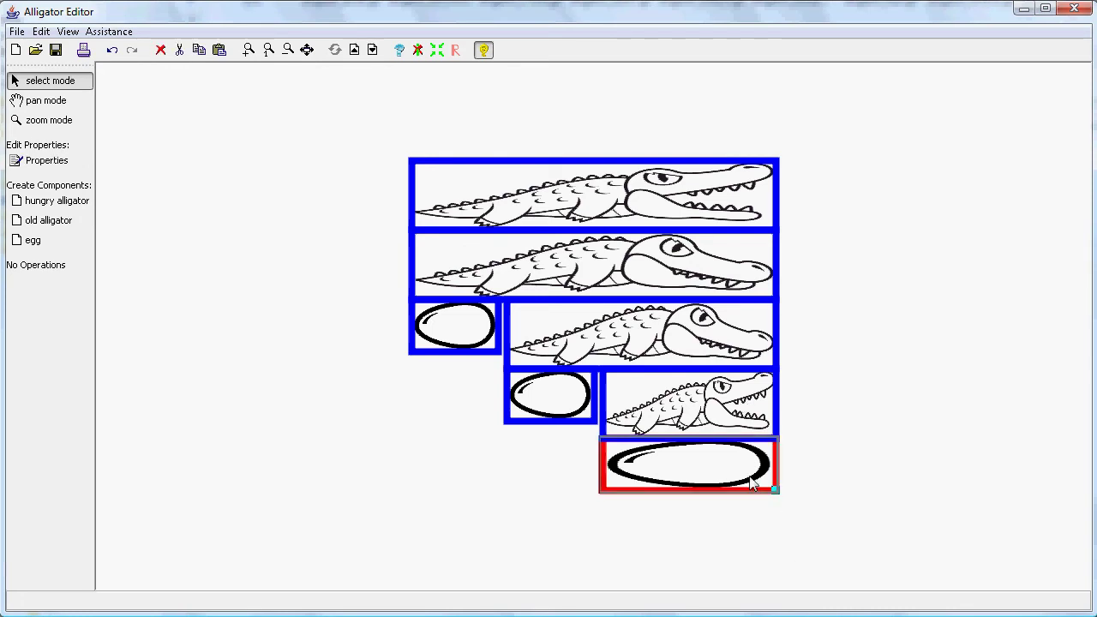
key(Delete)
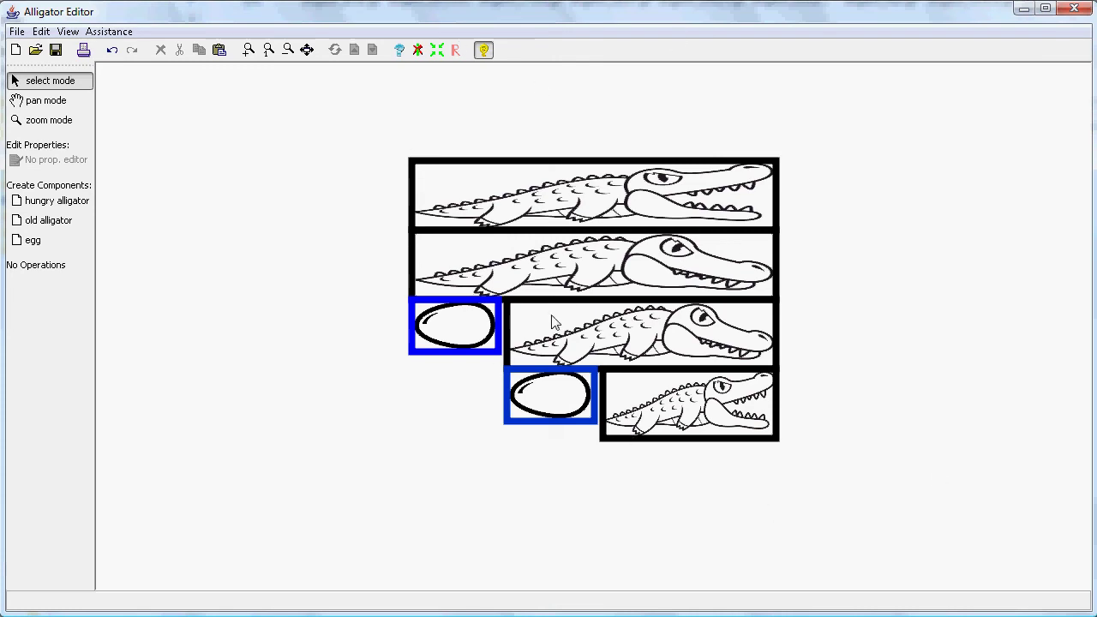
- Complete the diagram with Content Assist using 1 added component and commit the {egg} solution
click(398, 49)
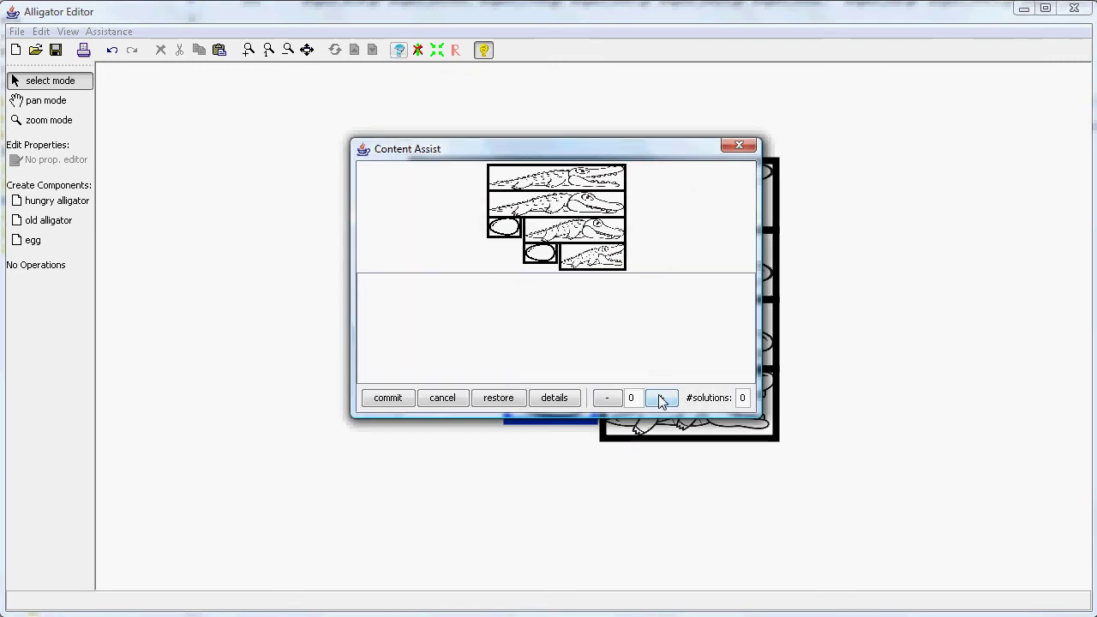
click(662, 400)
click(378, 289)
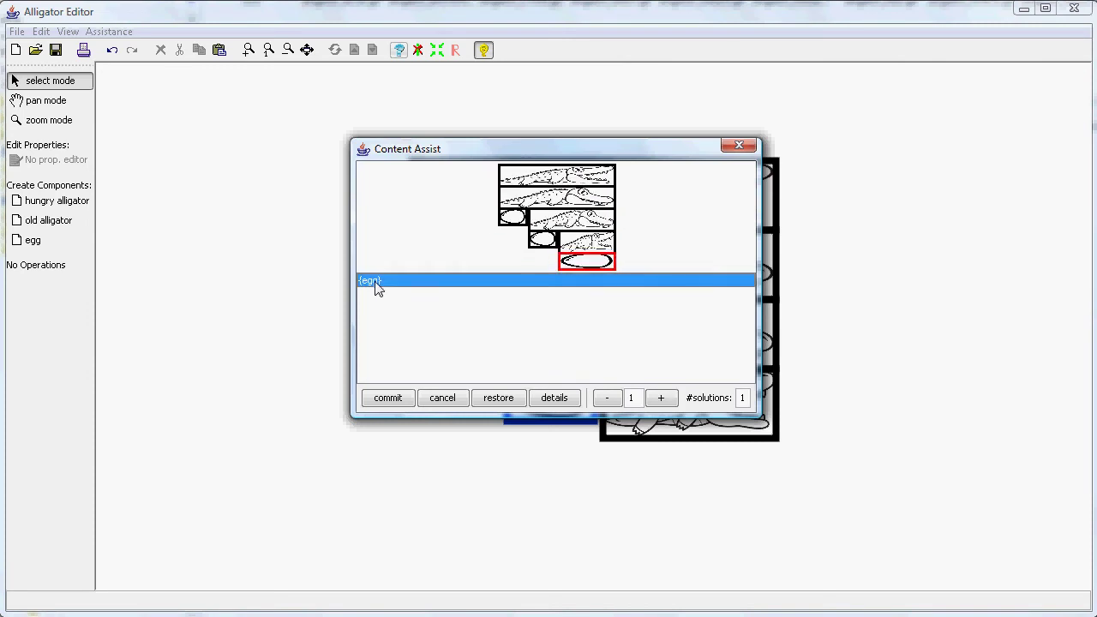
click(398, 401)
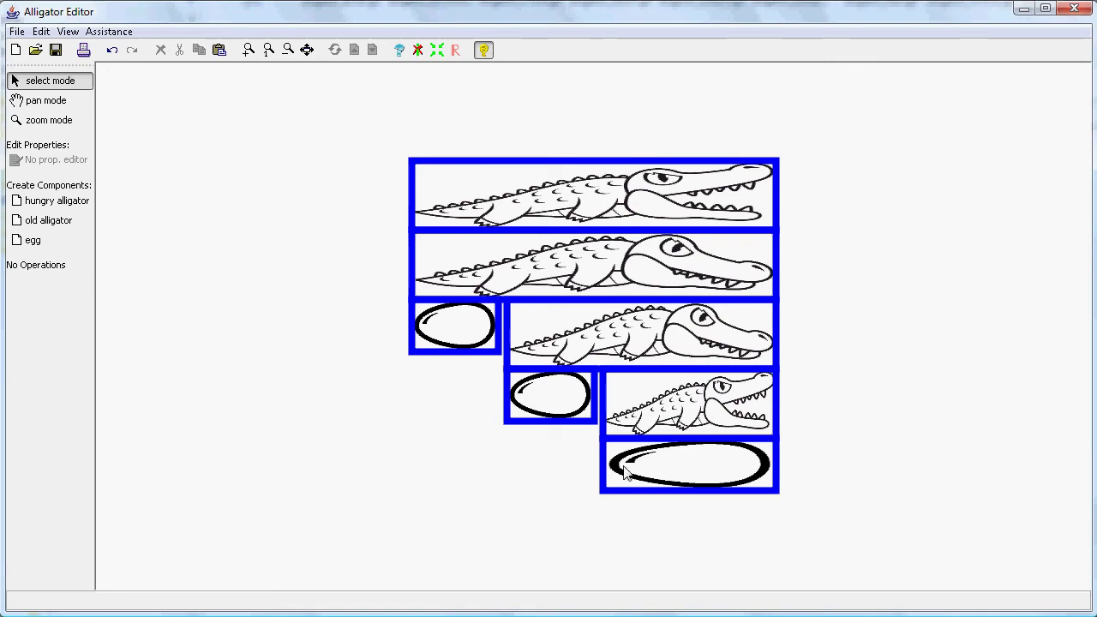
- Delete the old alligator in the third row and generate Content Assist solutions with 1 added component
click(626, 343)
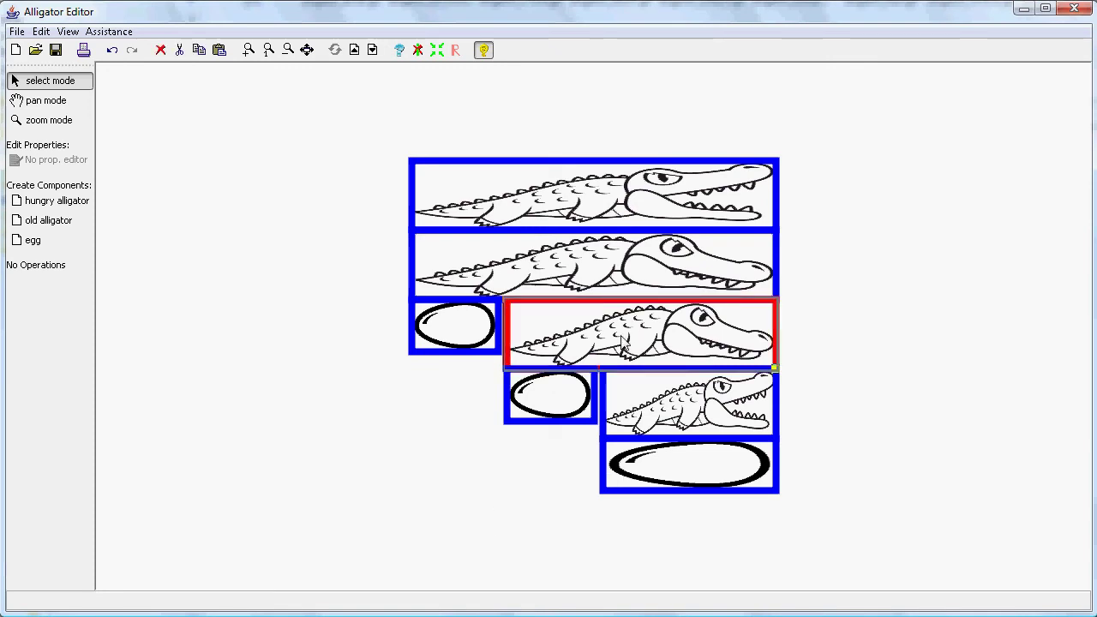
key(Delete)
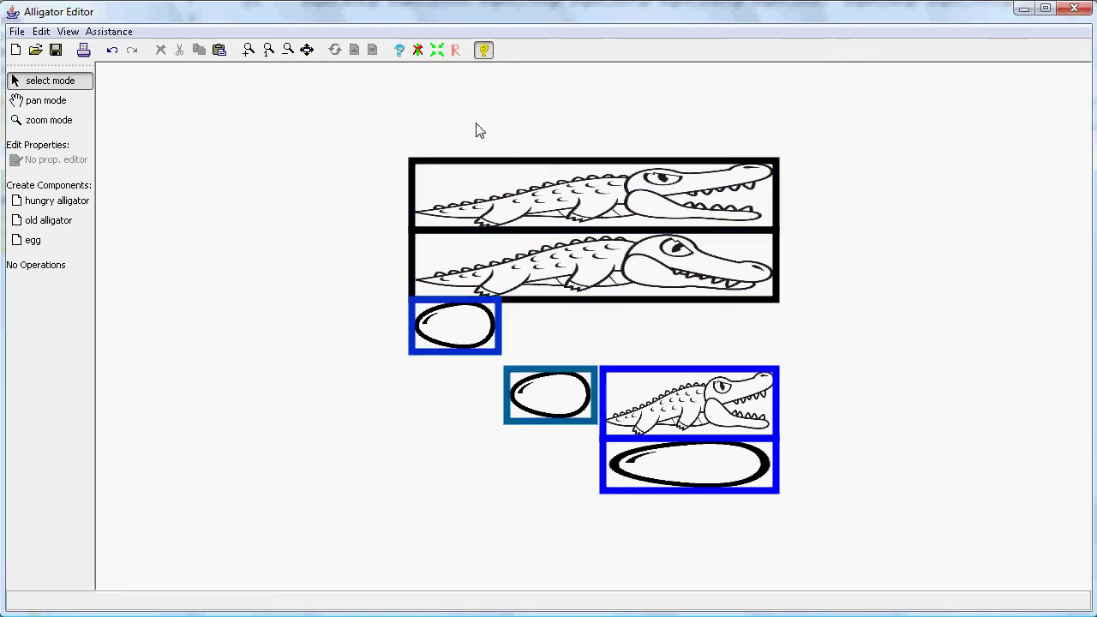
click(399, 50)
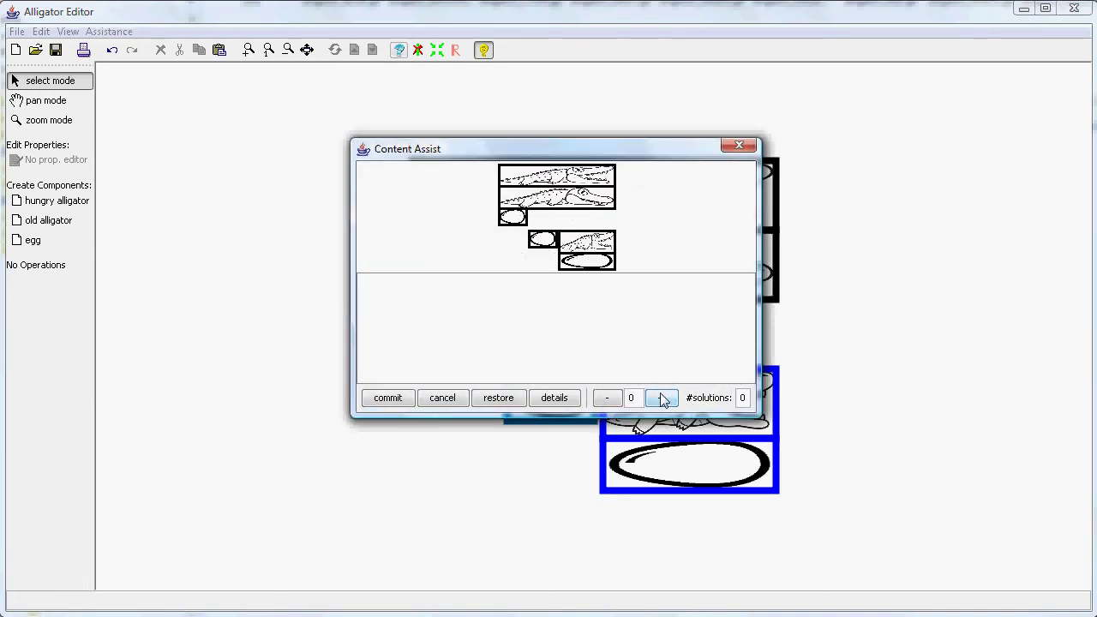
click(661, 399)
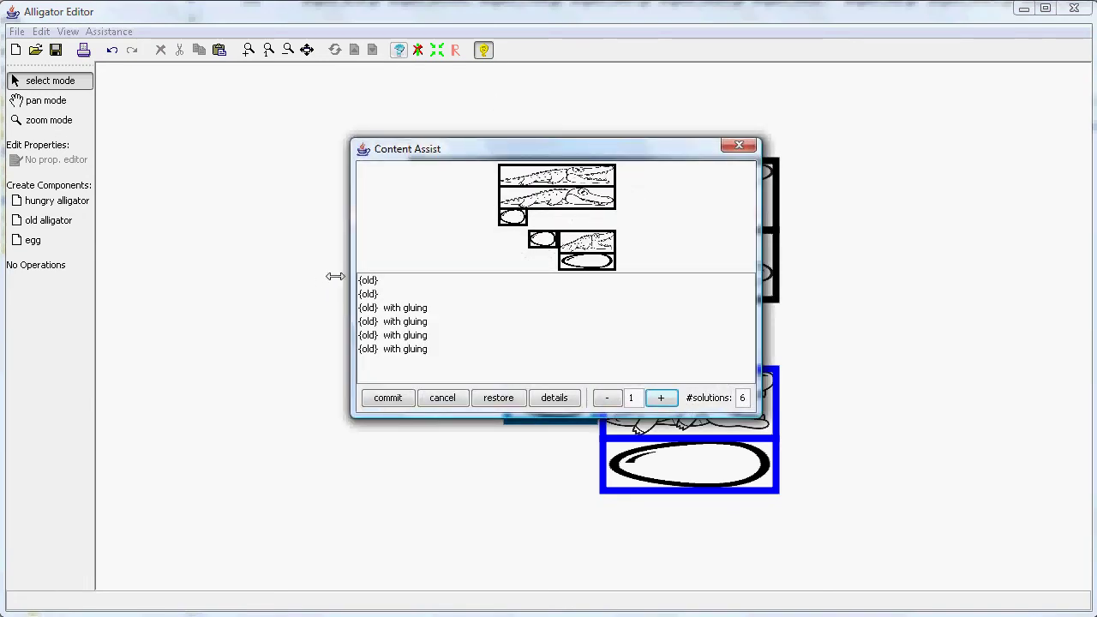
- Preview each {old} solution, with and without gluing, and commit the second one, which keeps the egg before the hungry alligator
click(367, 286)
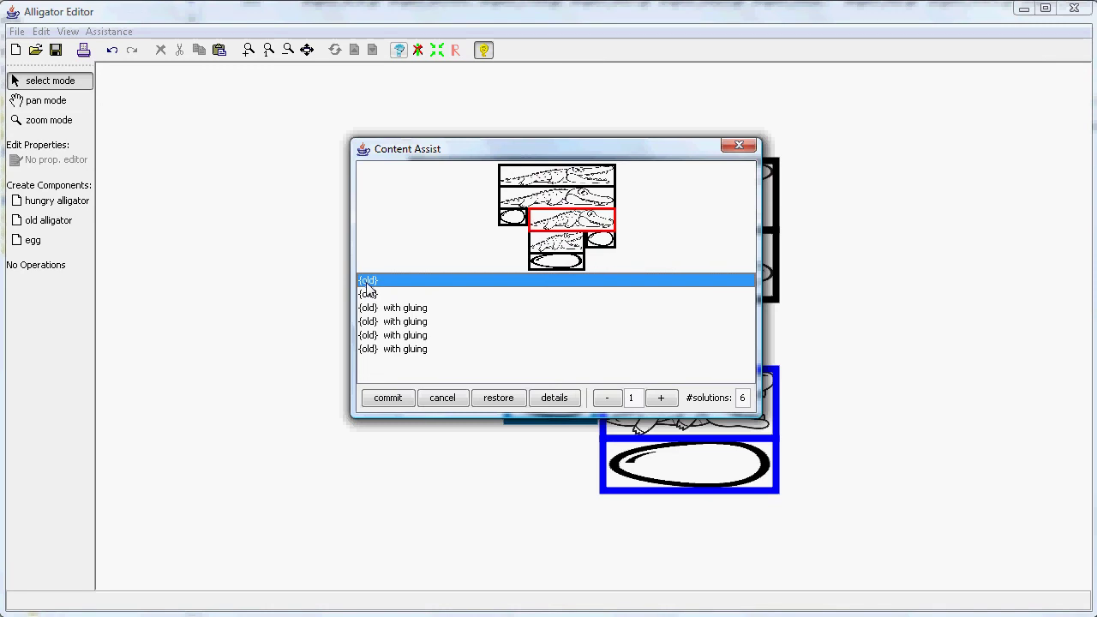
click(370, 295)
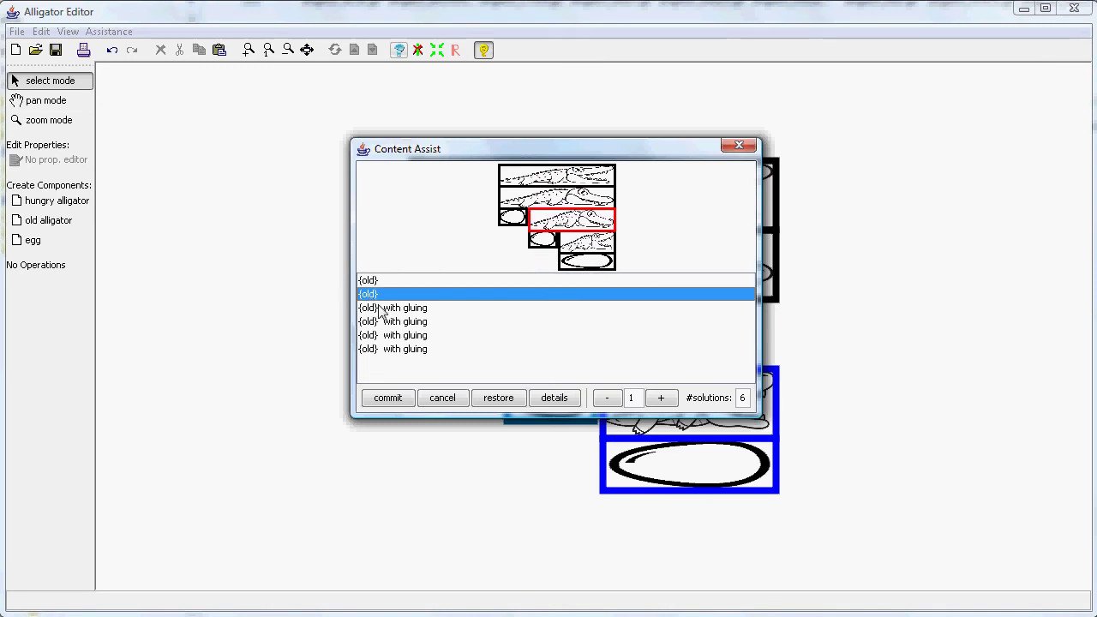
click(381, 310)
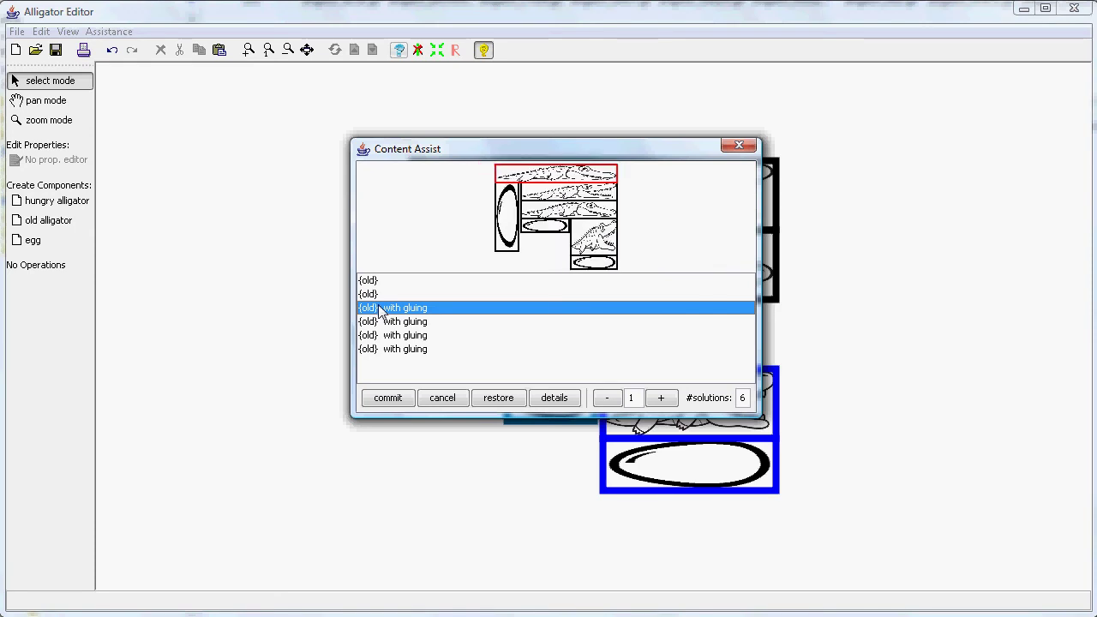
click(381, 322)
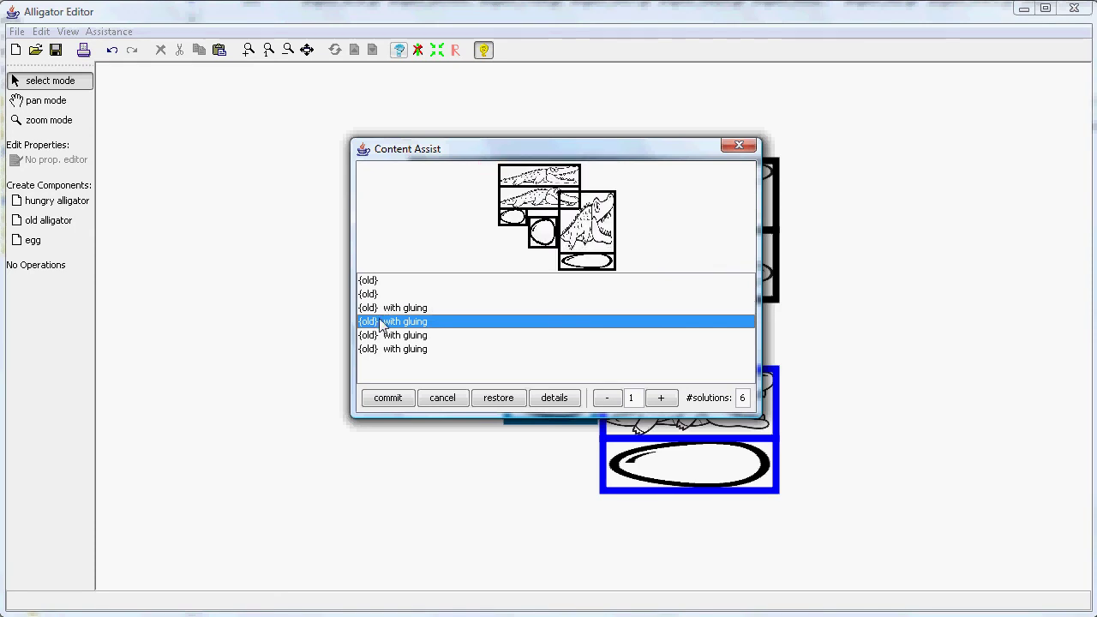
click(383, 336)
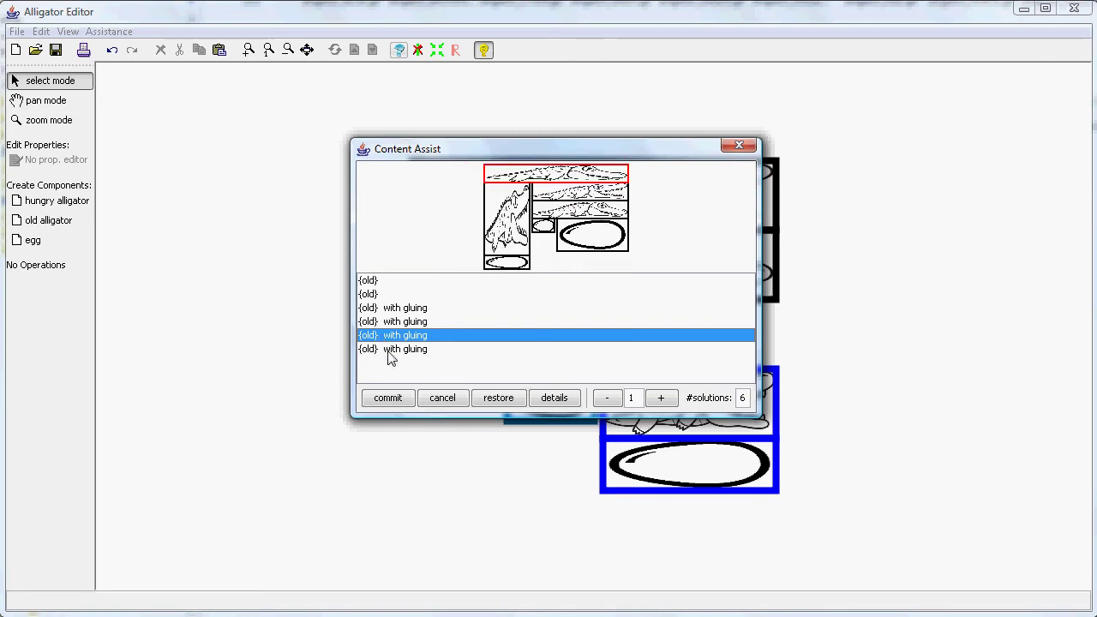
click(387, 351)
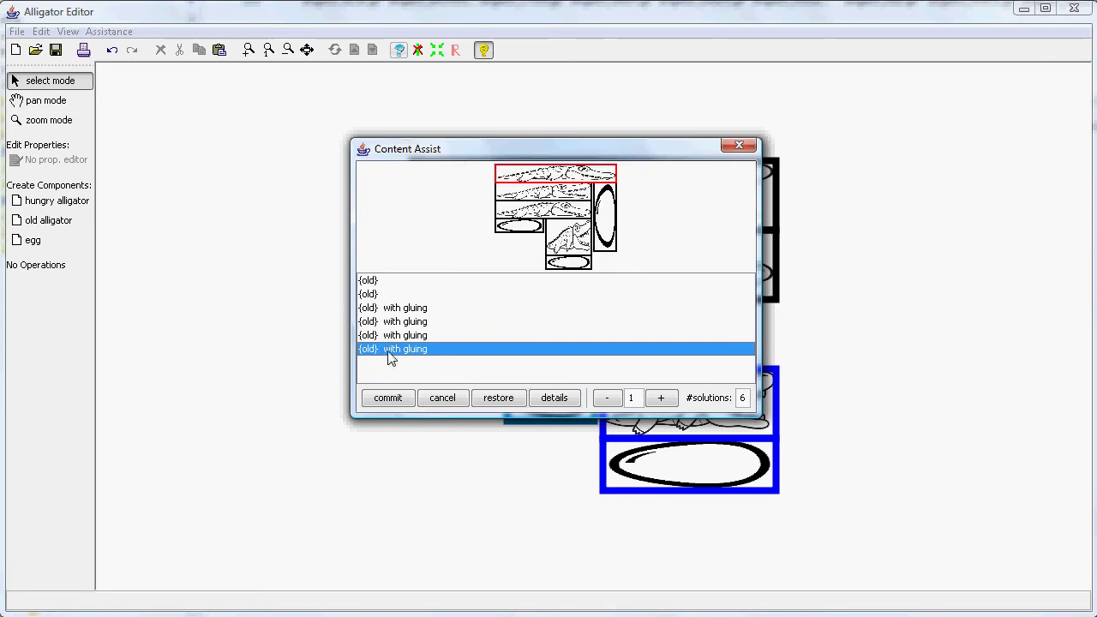
click(373, 284)
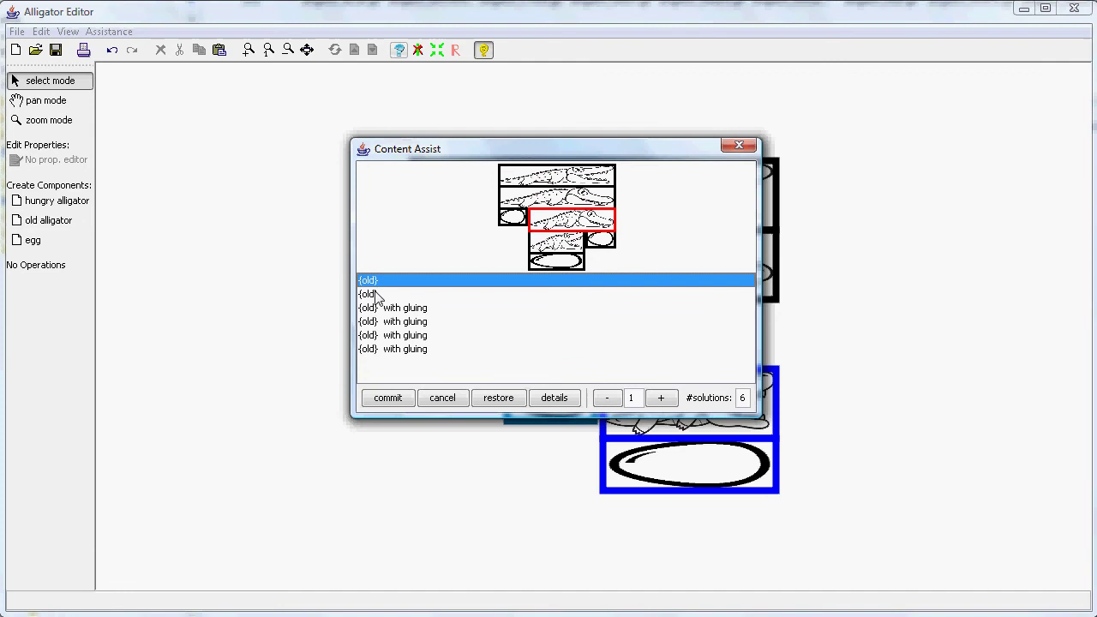
click(375, 296)
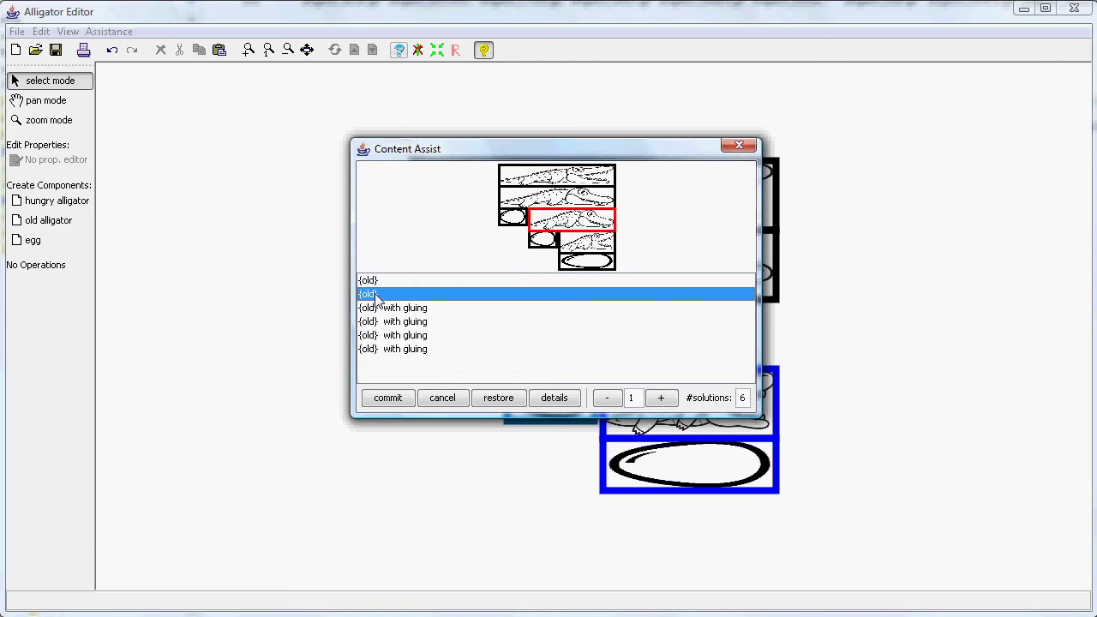
click(388, 398)
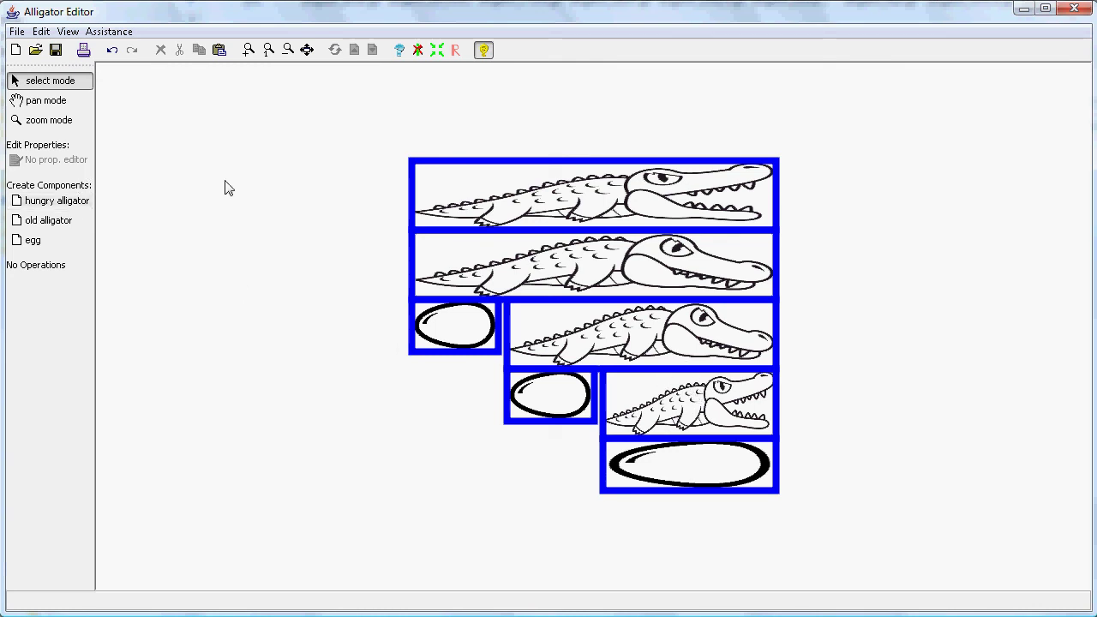
- Use Content Assist on the hungry alligator in the fourth row and commit the second {hungry} solution, inserting another hungry alligator above it
click(655, 420)
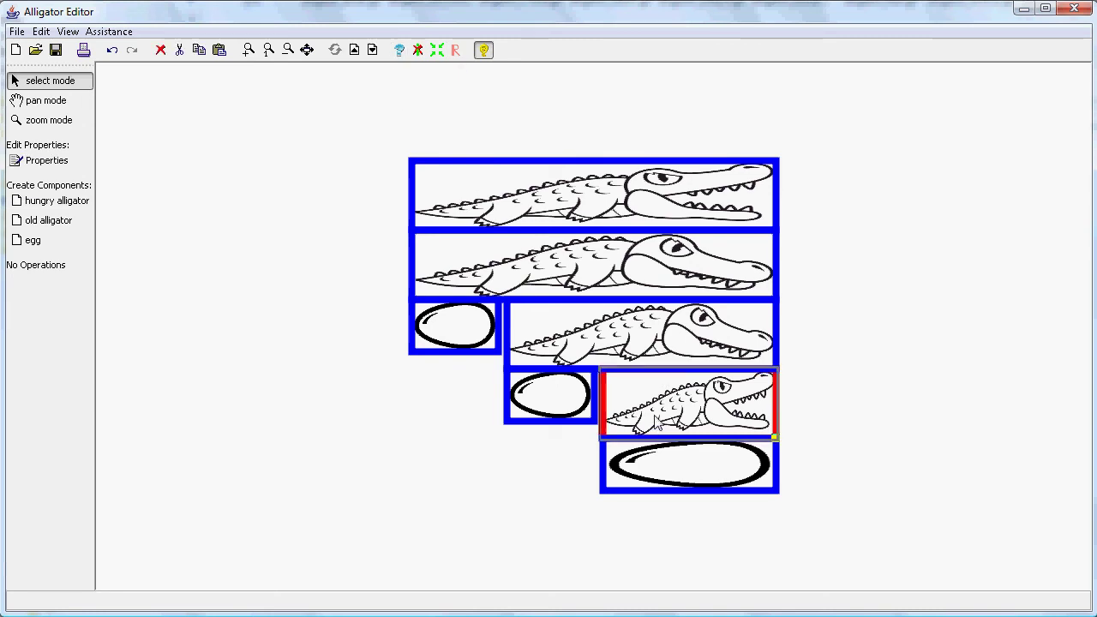
click(400, 51)
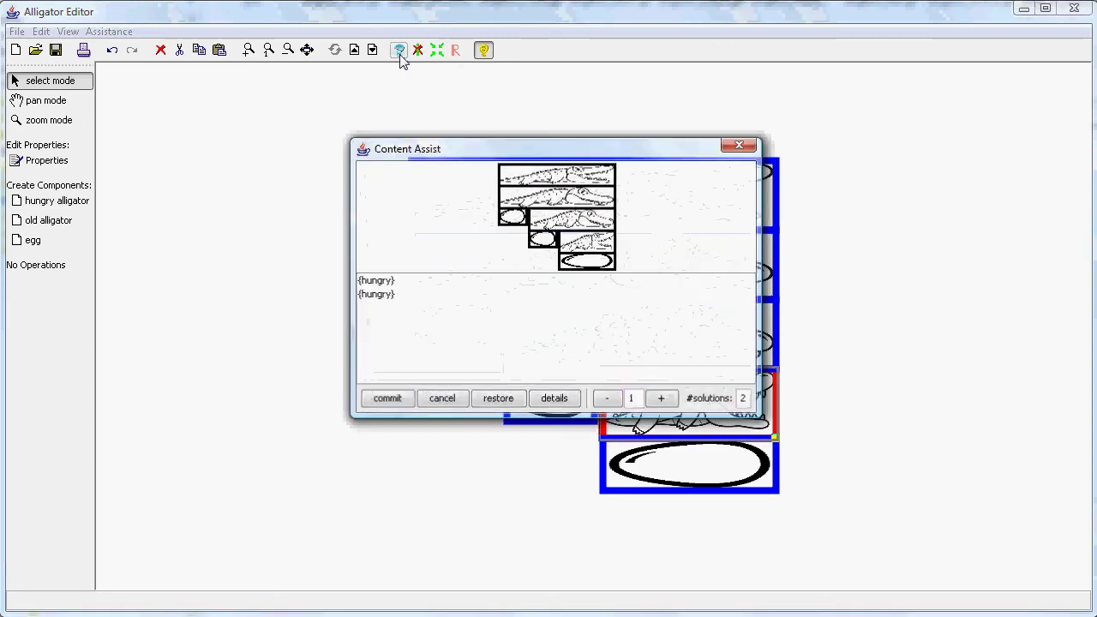
drag(526, 151, 377, 134)
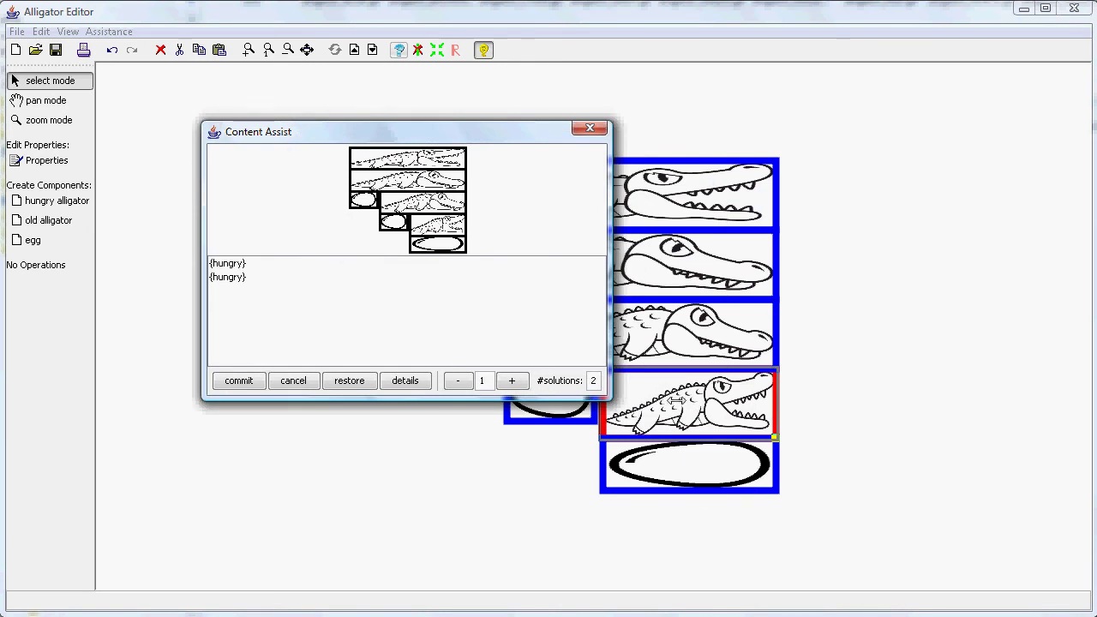
click(238, 268)
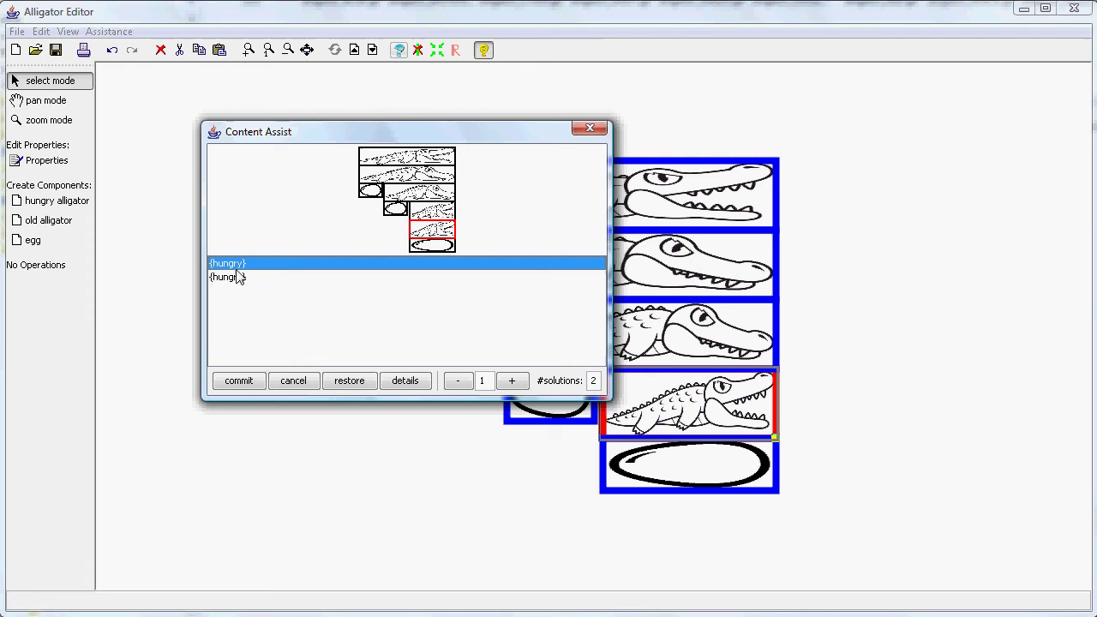
click(238, 279)
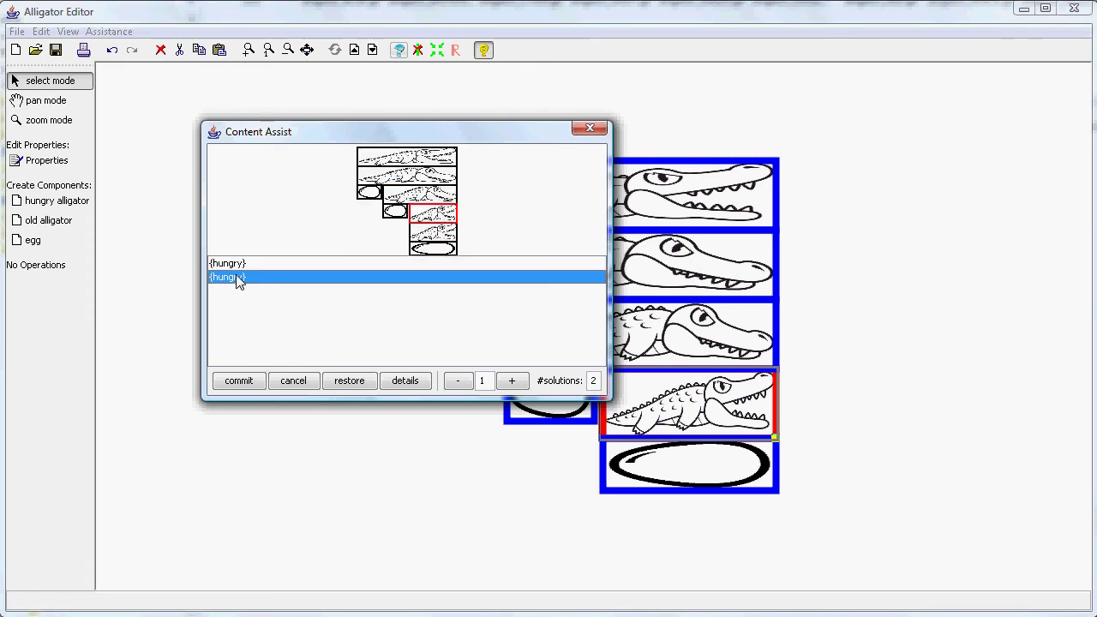
click(240, 385)
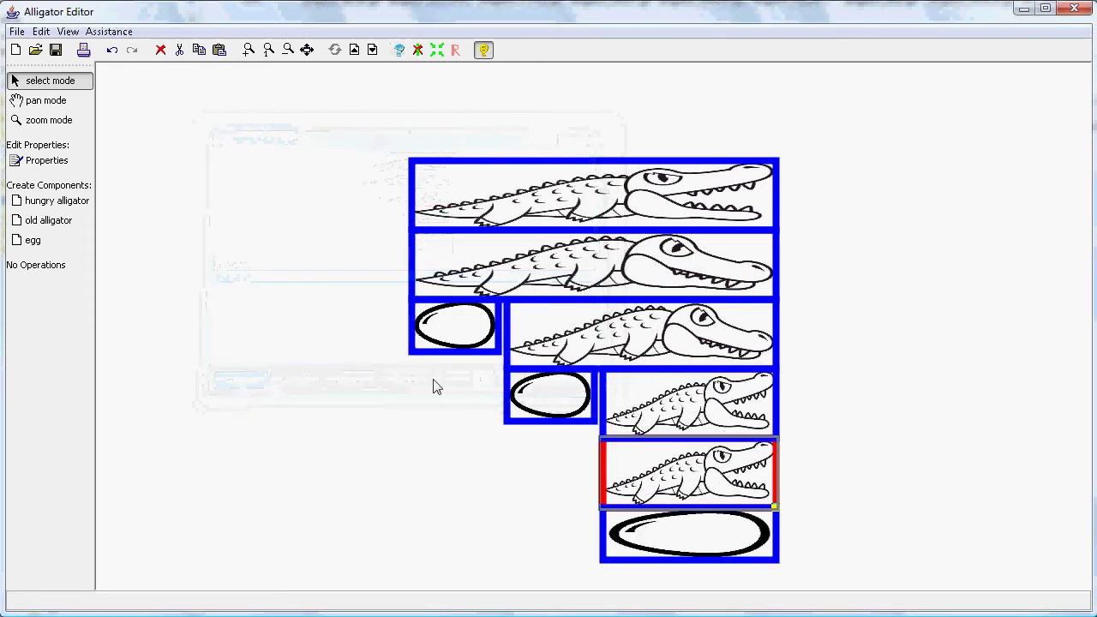
click(866, 397)
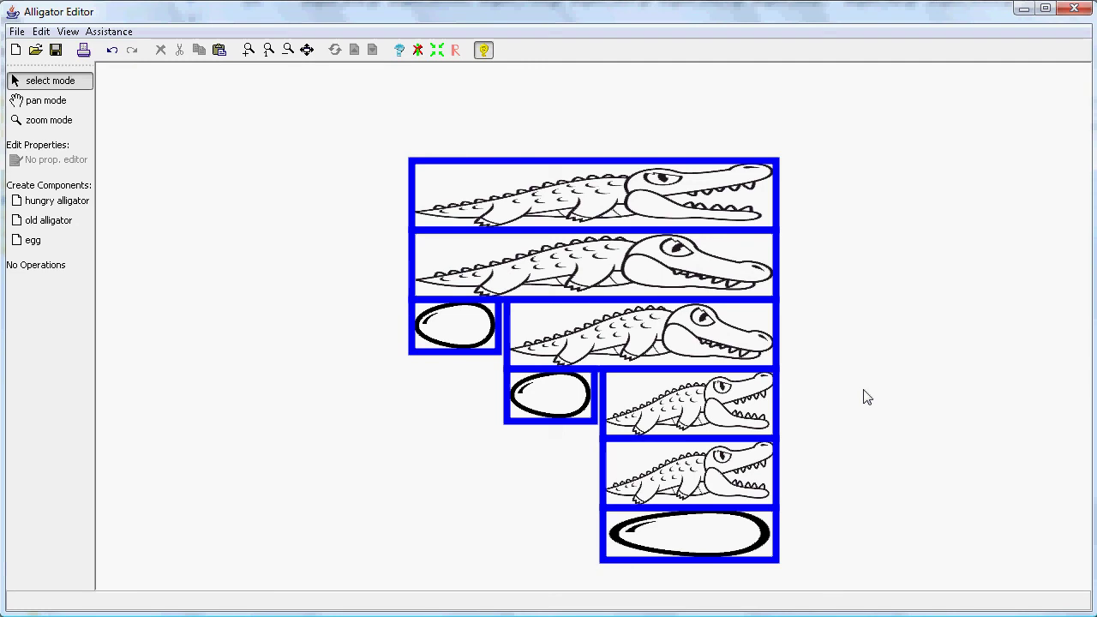
- Use Content Assist with 2 added components on the fourth-row hungry alligator, commit the third {egg,old} solution, and clear the selection
click(769, 398)
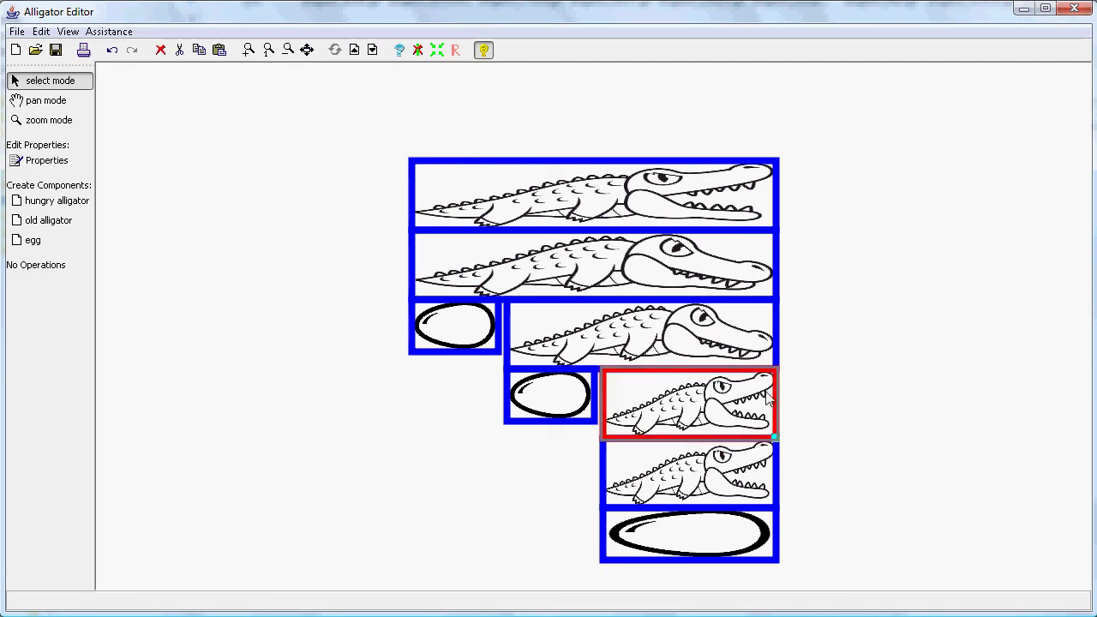
click(399, 50)
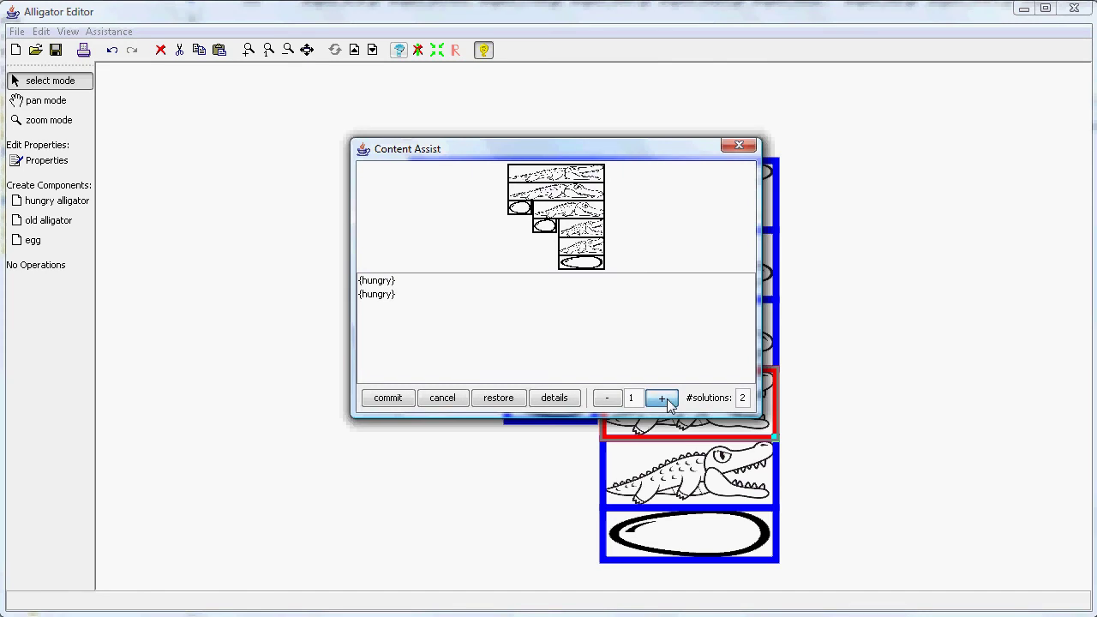
click(667, 399)
click(390, 295)
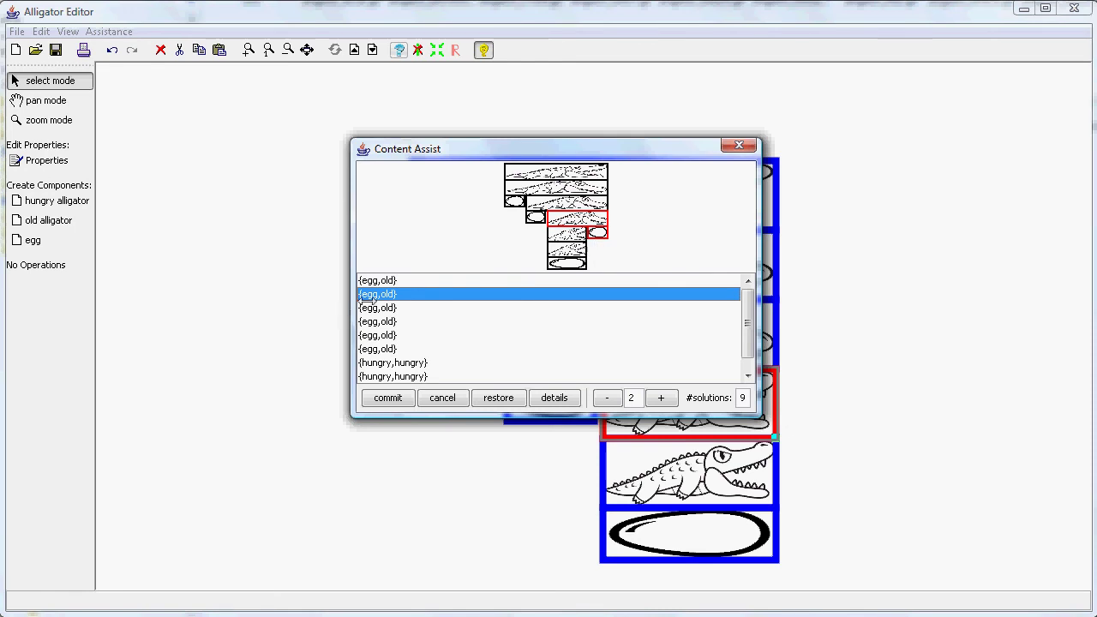
click(380, 308)
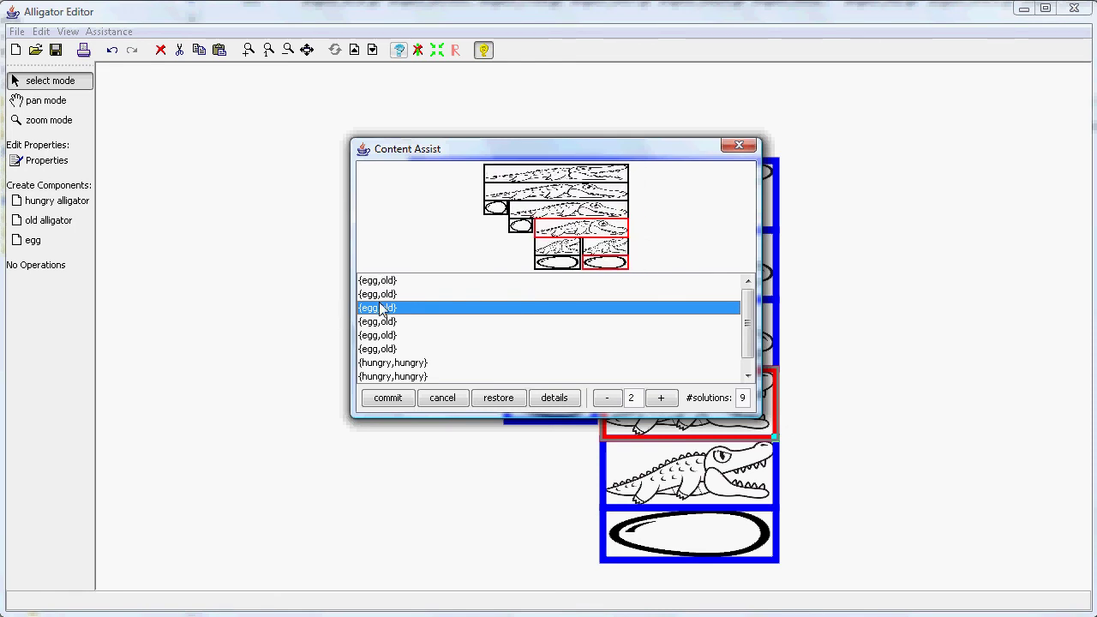
click(391, 396)
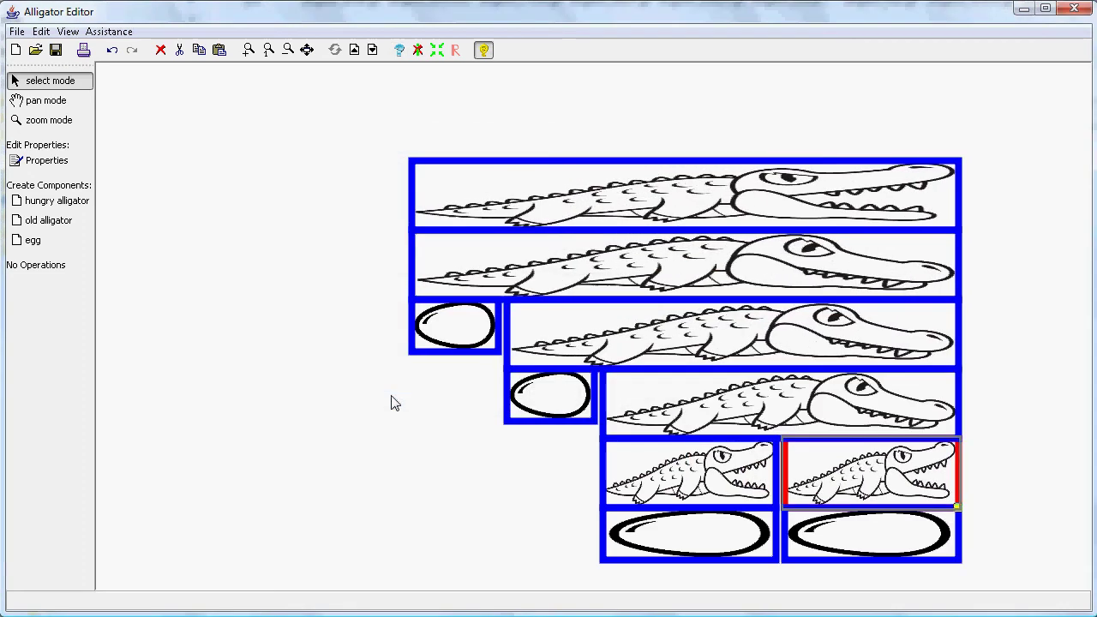
click(506, 537)
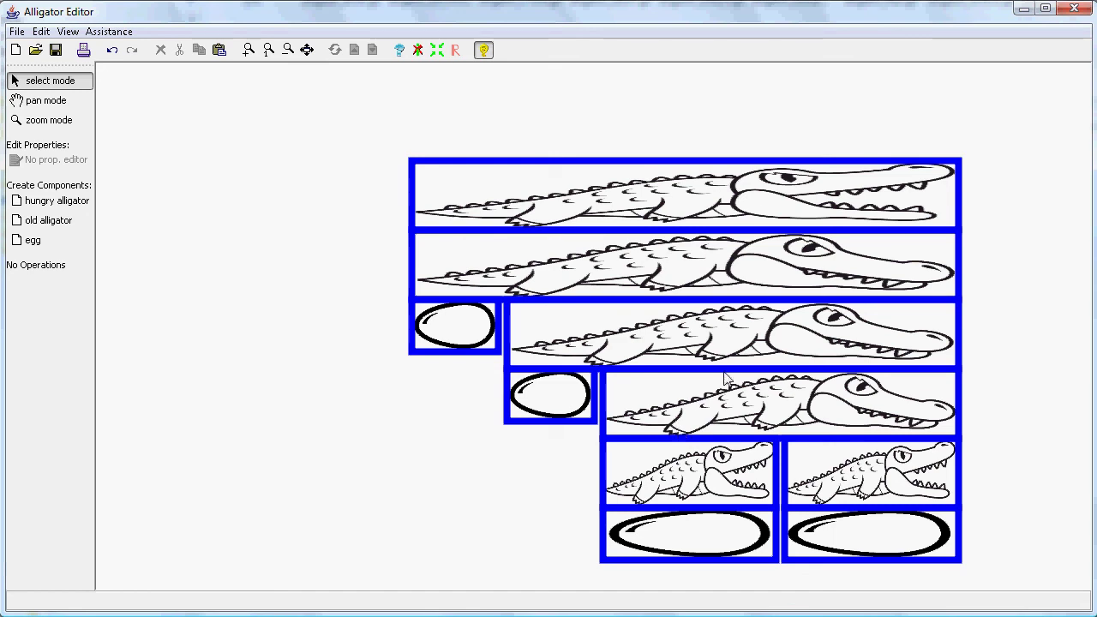
click(910, 199)
click(1000, 299)
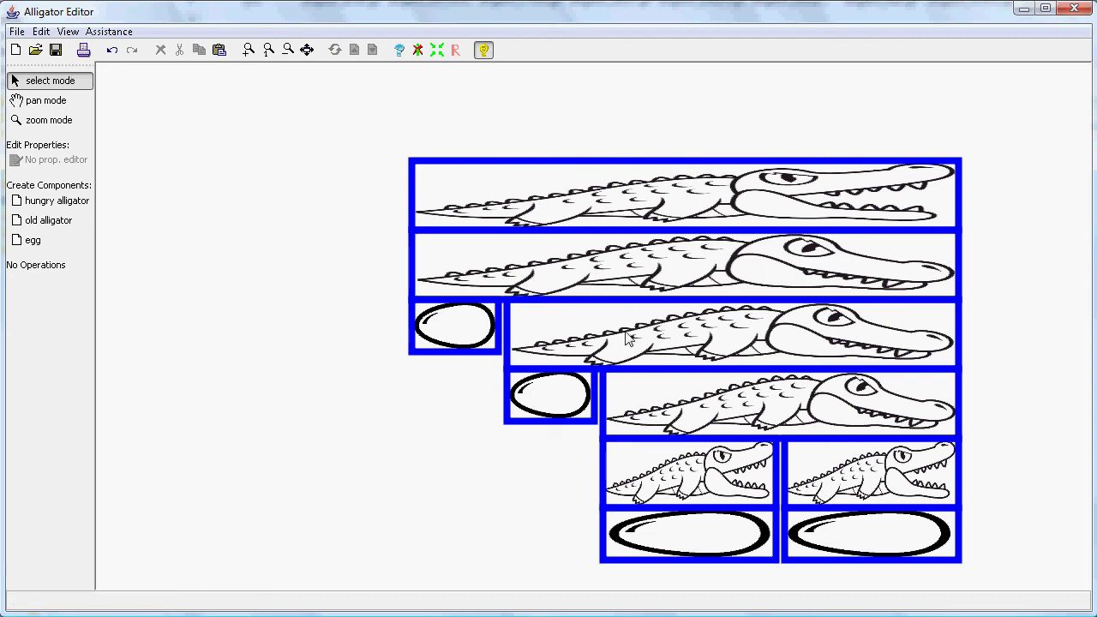
- Delete the second hungry alligator in the fifth row and move its egg up directly beneath the old alligator
click(838, 473)
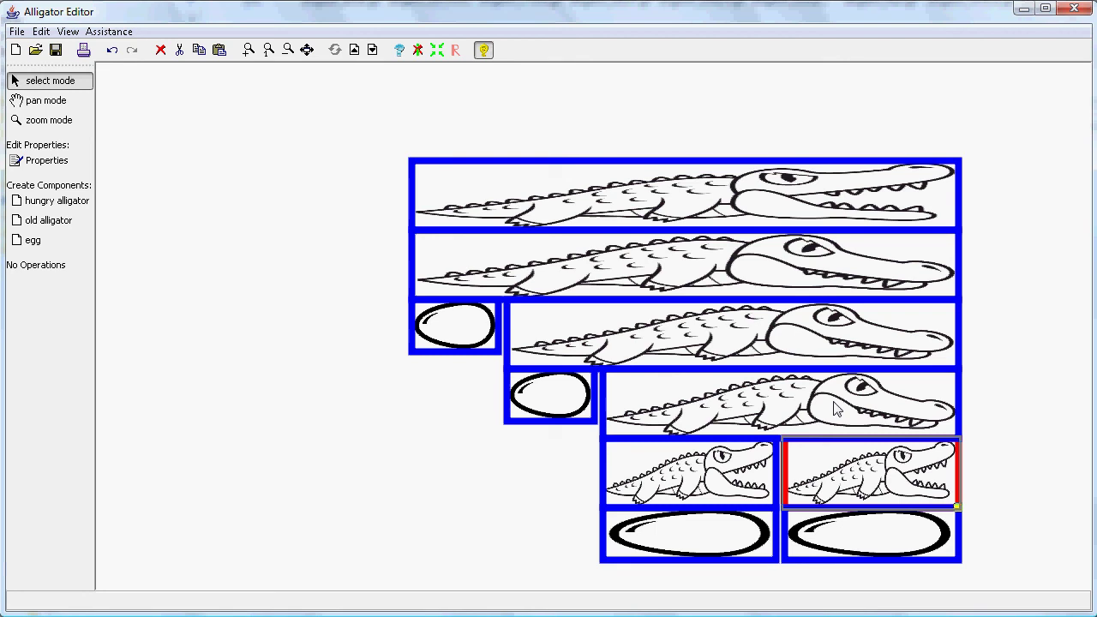
key(Delete)
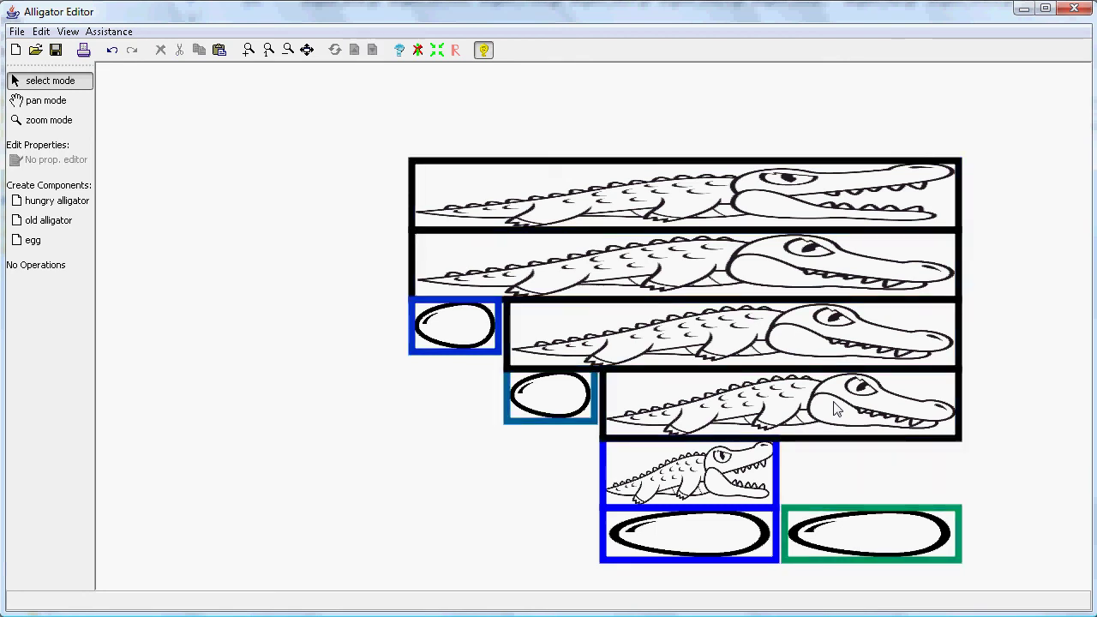
click(916, 533)
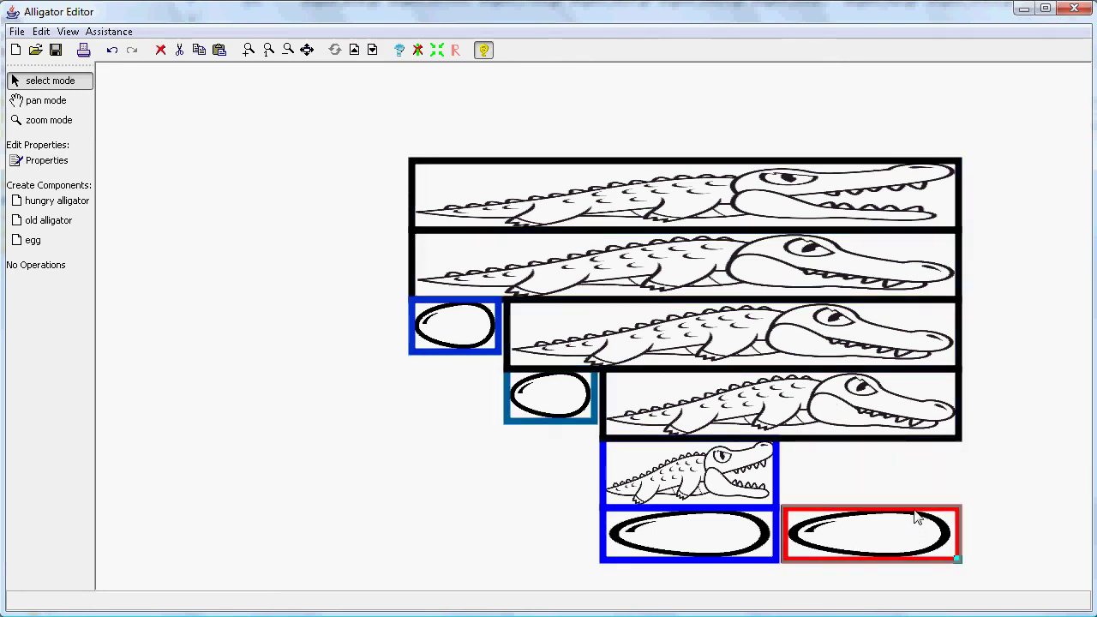
drag(912, 521, 905, 444)
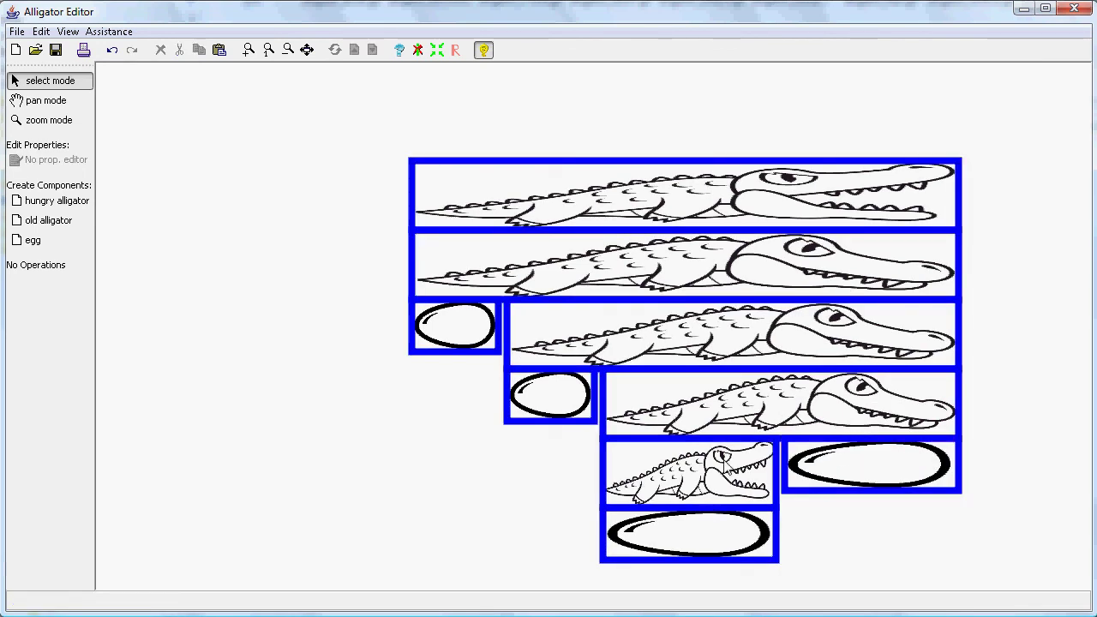
- Remove the remaining hungry alligator in the fifth row with the assisted delete, letting its egg fill the space
click(724, 459)
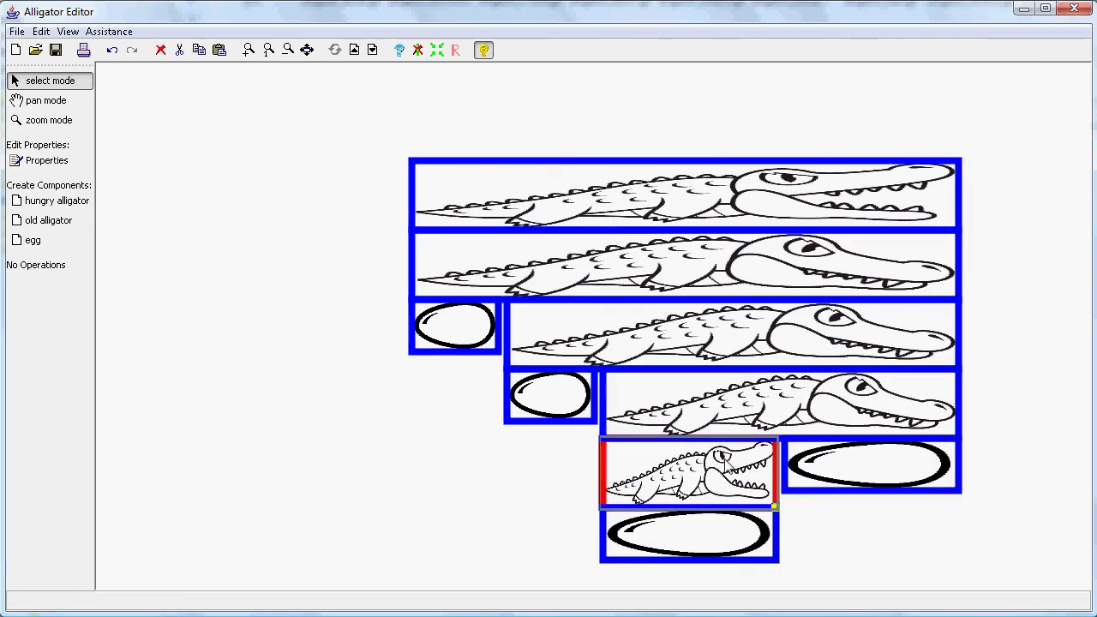
click(418, 50)
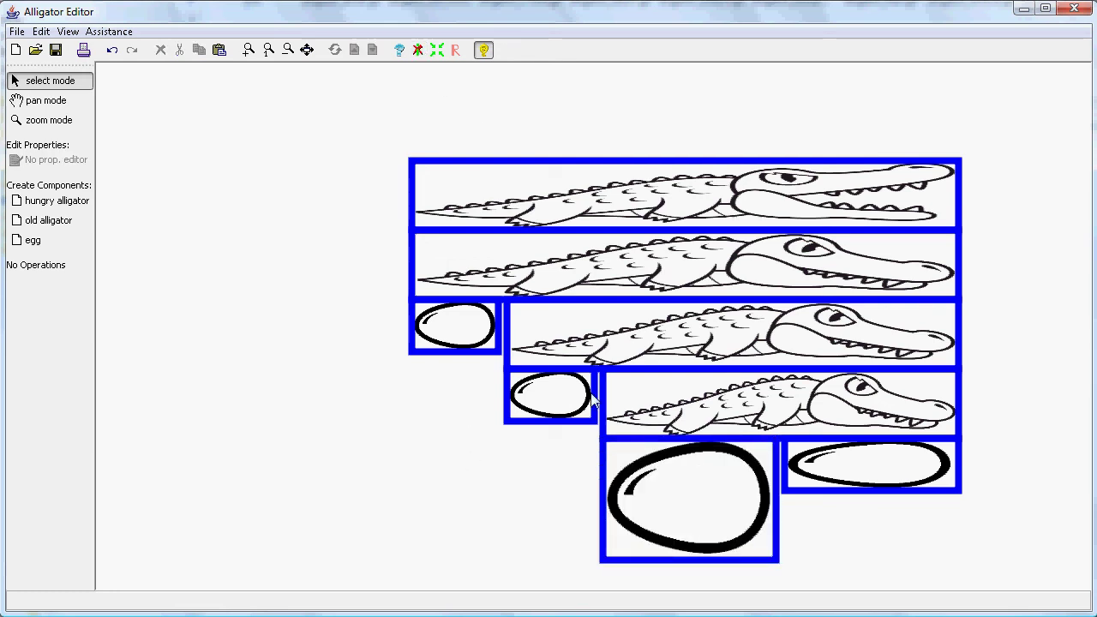
- Remove the fourth-row egg together with the third-row old alligator above it using the assisted delete
click(553, 389)
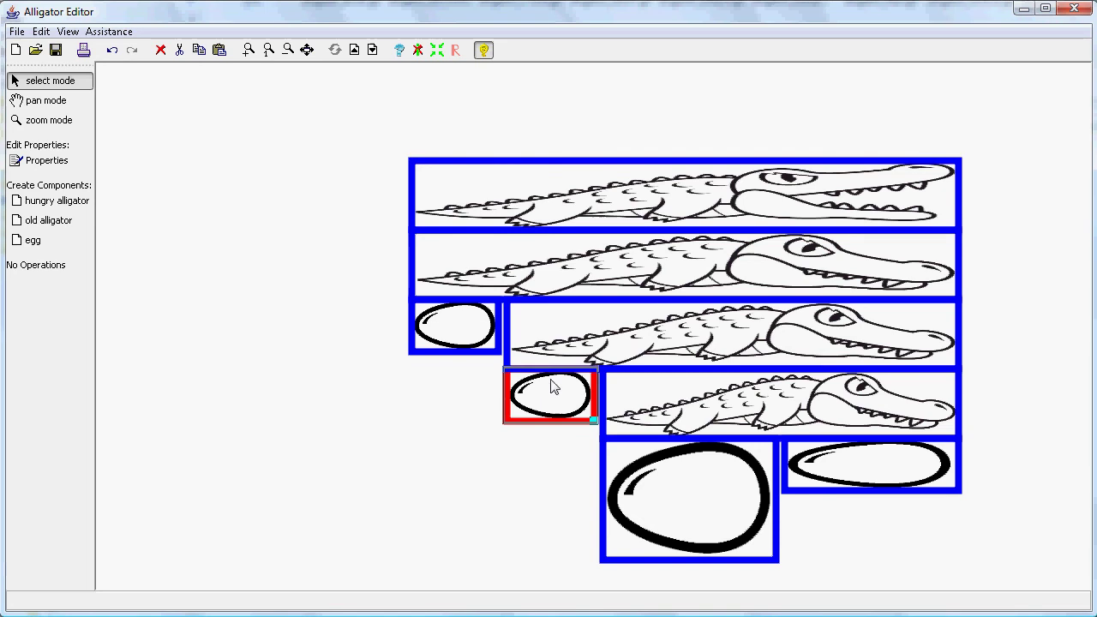
click(590, 325)
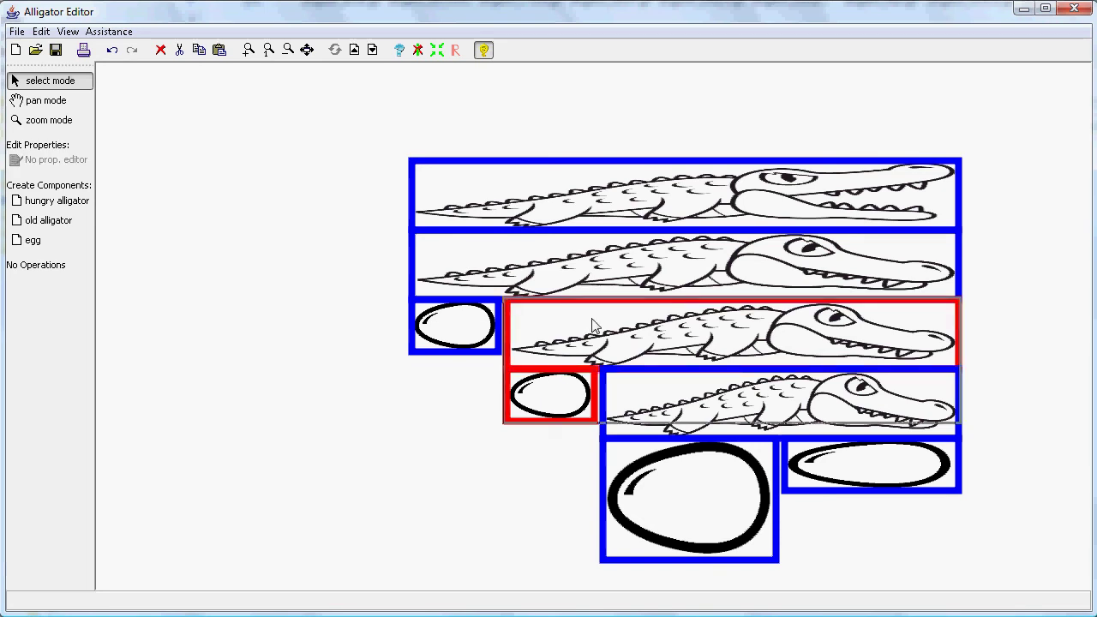
click(417, 50)
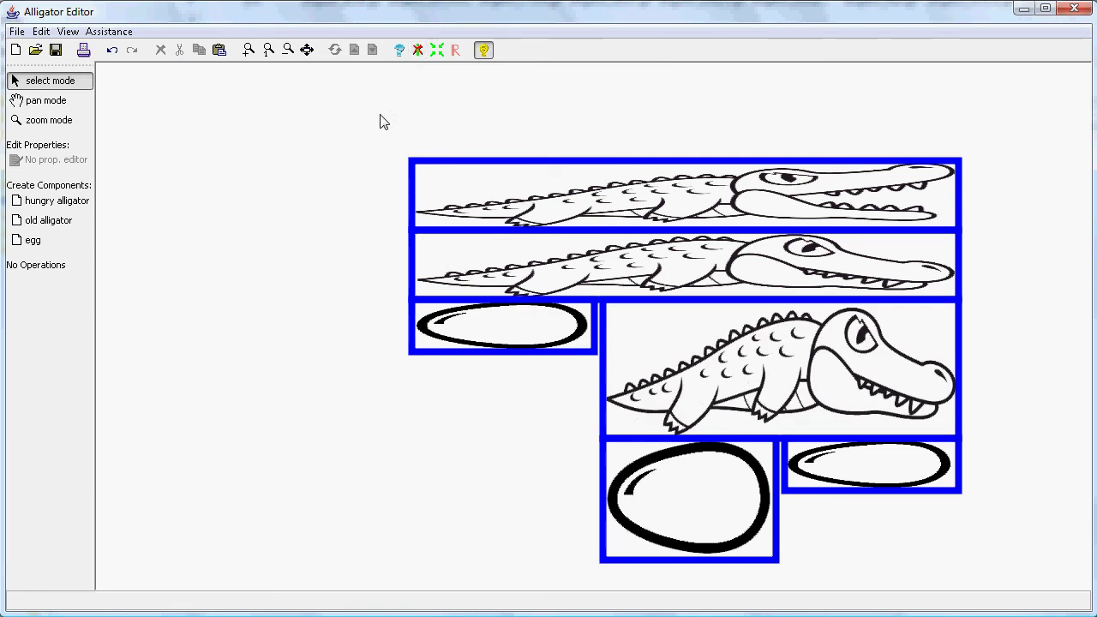
- Clear the whole diagram and draw three separate old alligators, a wide one on top and two side by side below it
drag(380, 116, 1066, 590)
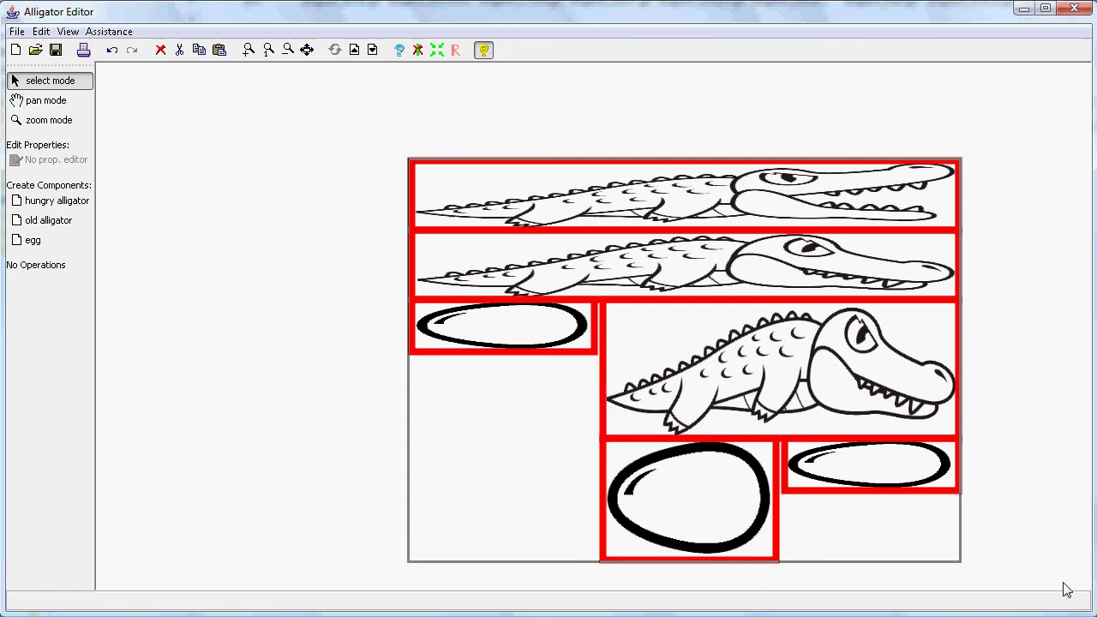
key(Delete)
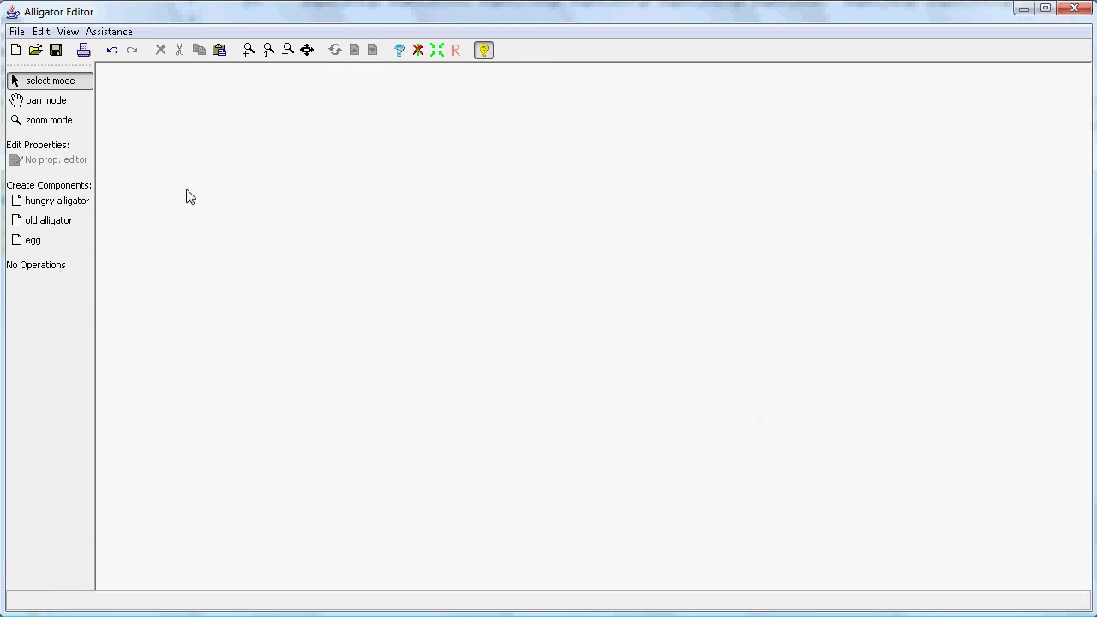
click(57, 224)
click(383, 96)
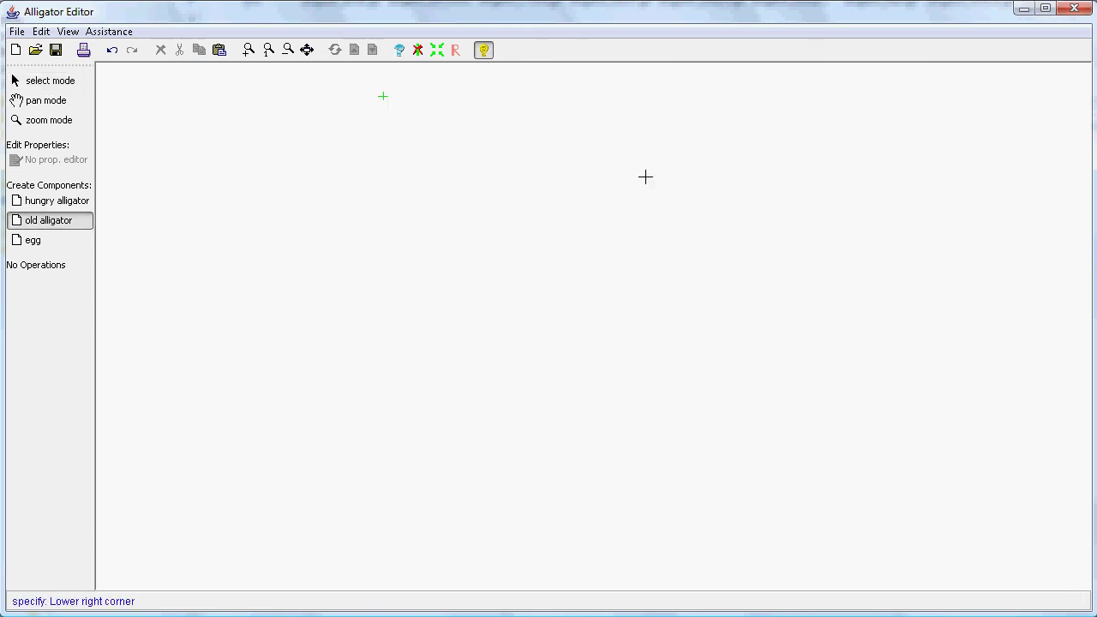
click(662, 177)
click(251, 225)
click(382, 337)
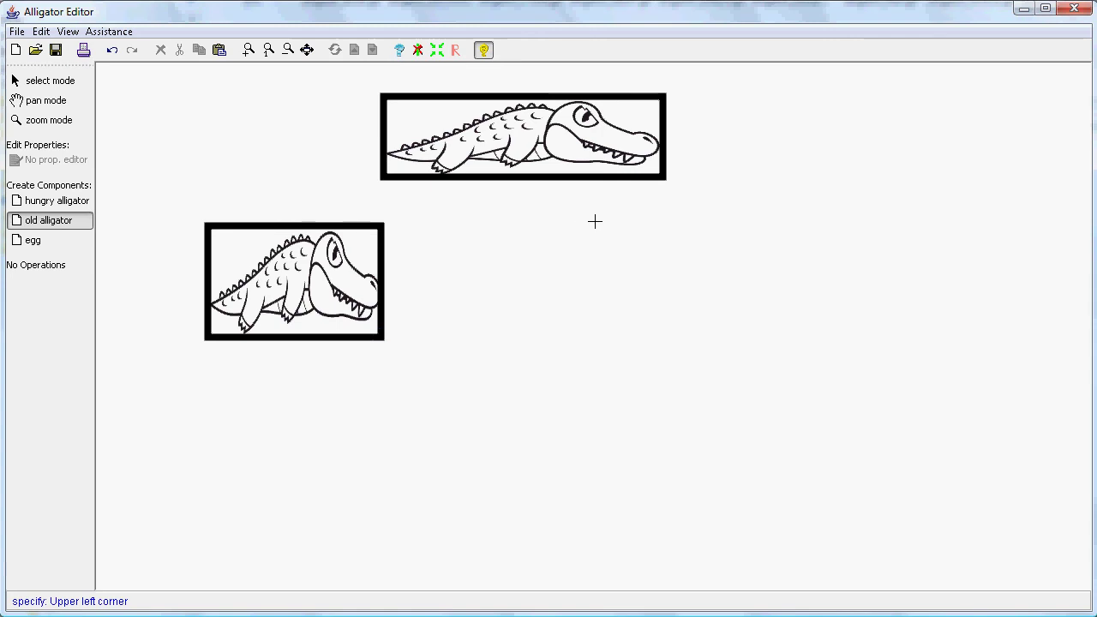
click(573, 238)
click(776, 362)
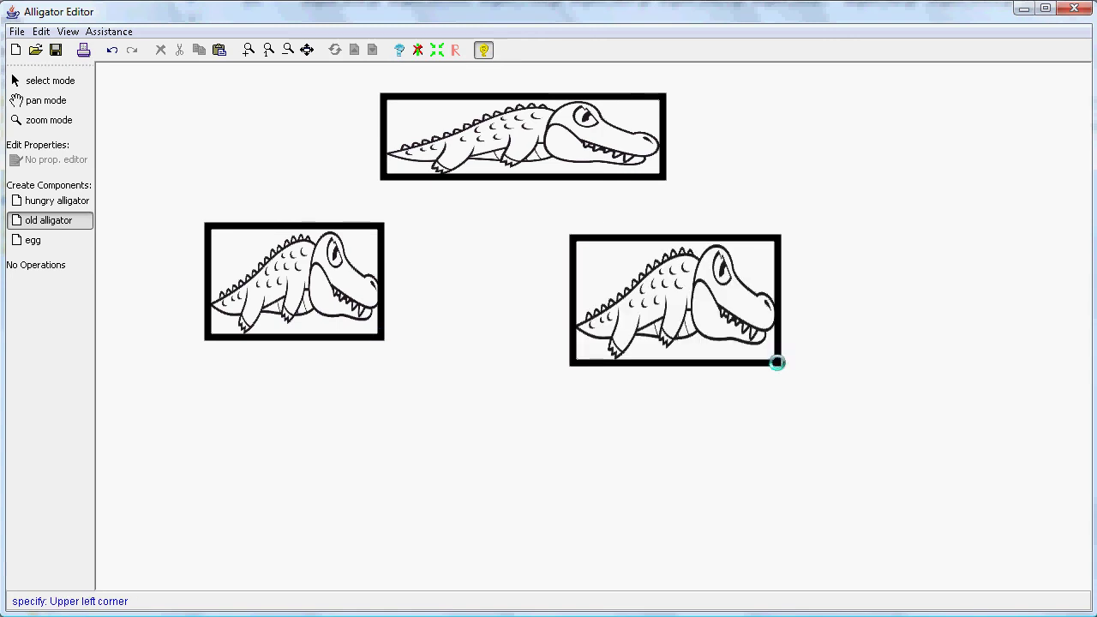
- Draw two eggs next to each other below the left old alligator
click(36, 240)
click(159, 388)
click(253, 480)
click(312, 427)
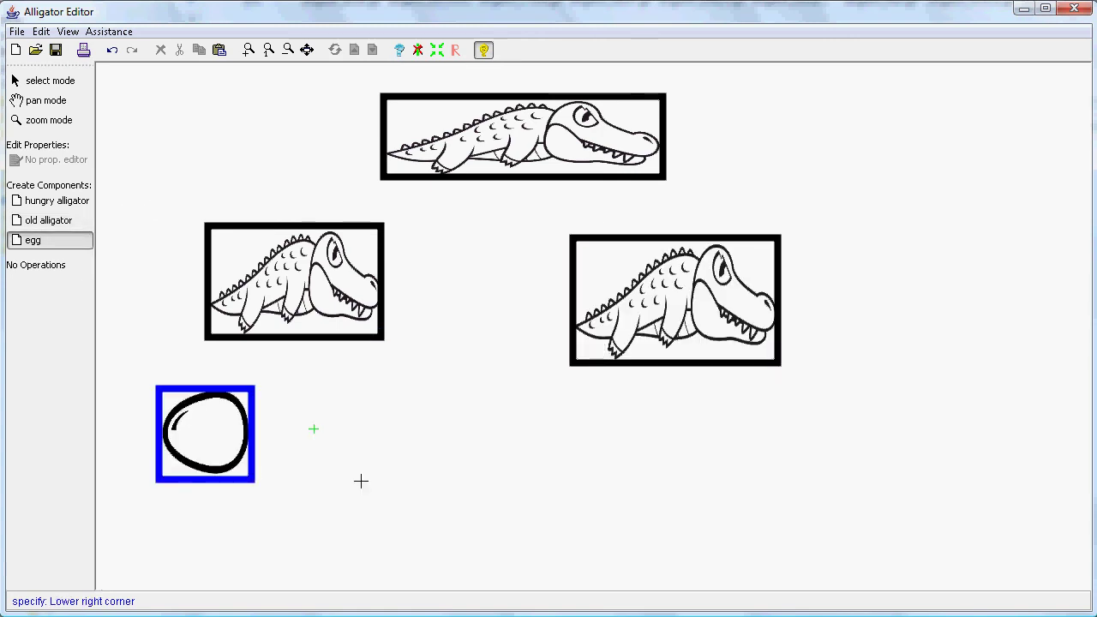
click(403, 483)
- Draw two hungry alligators below the right old alligator, one towards each side of it
click(68, 204)
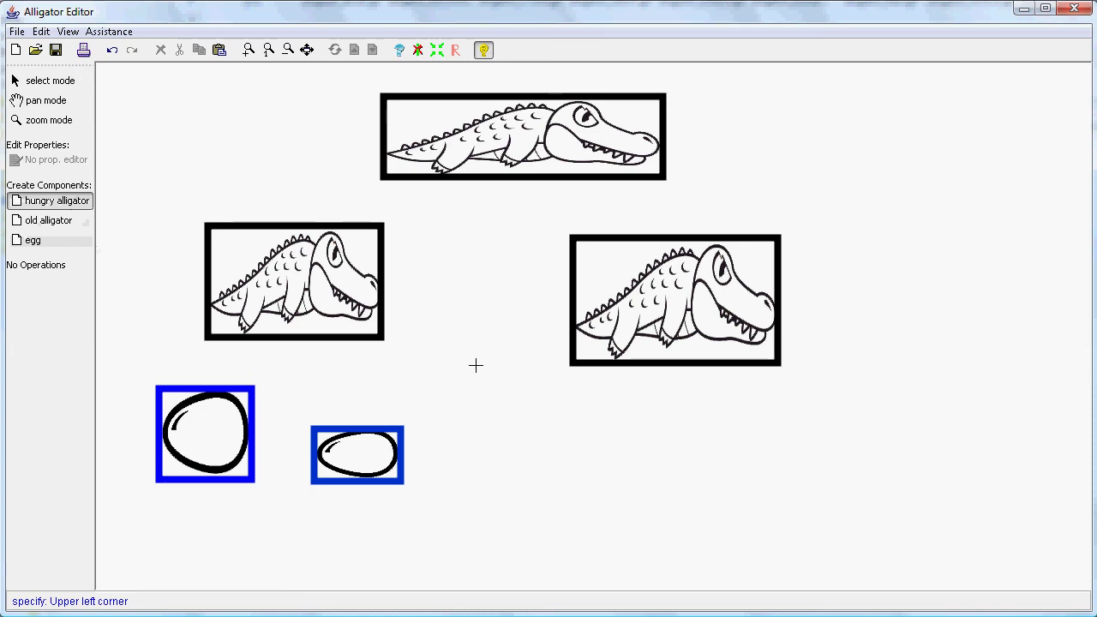
click(494, 419)
click(549, 442)
click(737, 440)
click(858, 510)
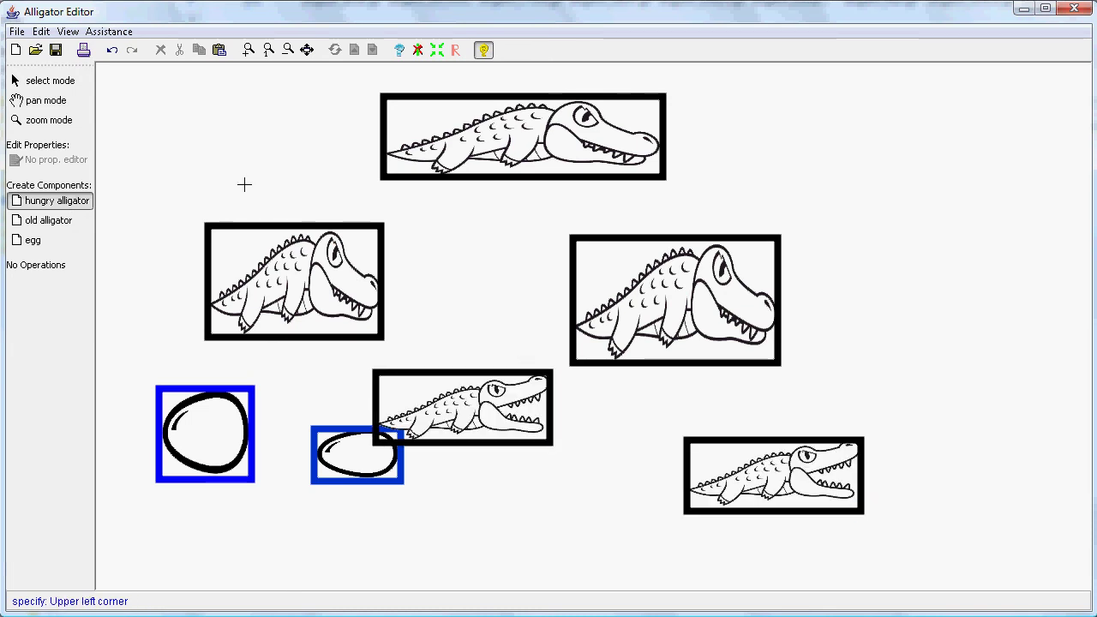
- Draw an egg below each hungry alligator and automatically arrange all components into a valid diagram
click(42, 240)
click(416, 482)
click(507, 548)
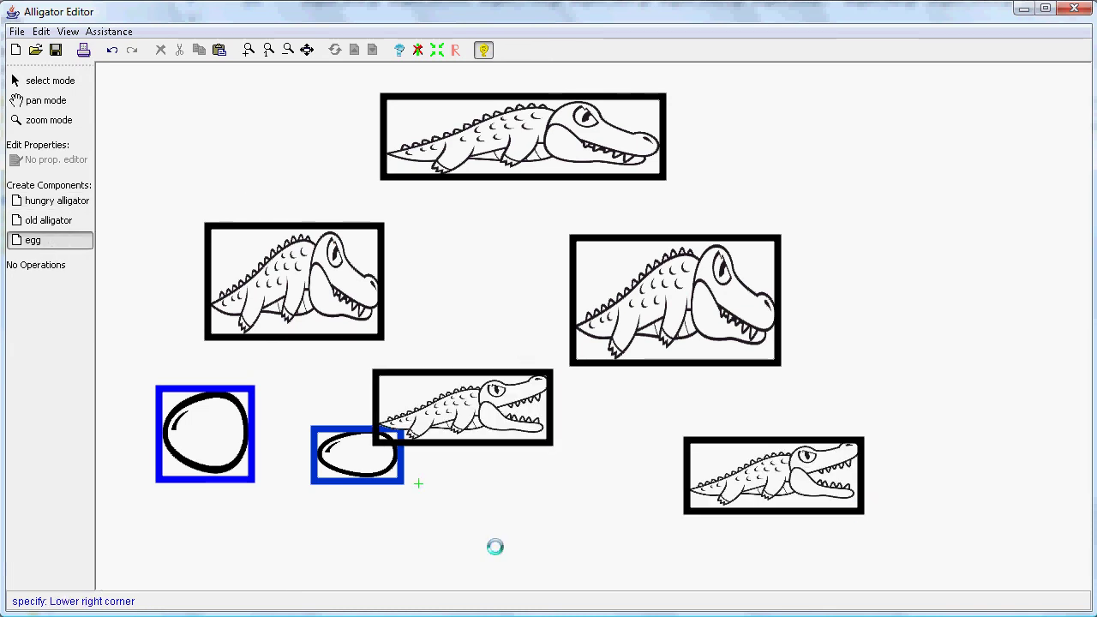
click(716, 525)
click(808, 582)
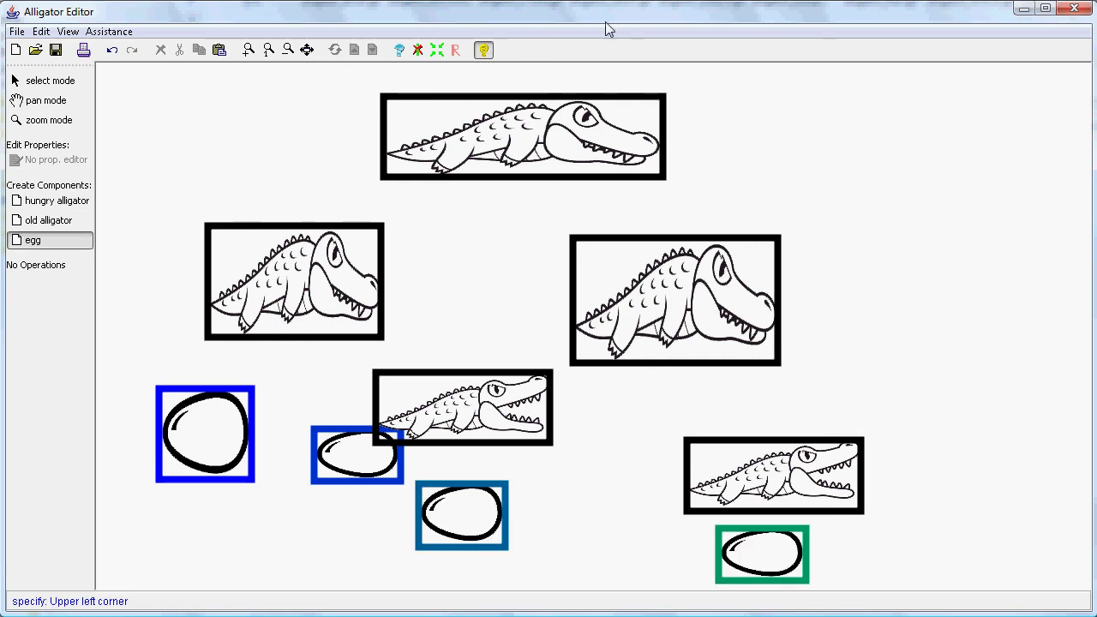
click(442, 53)
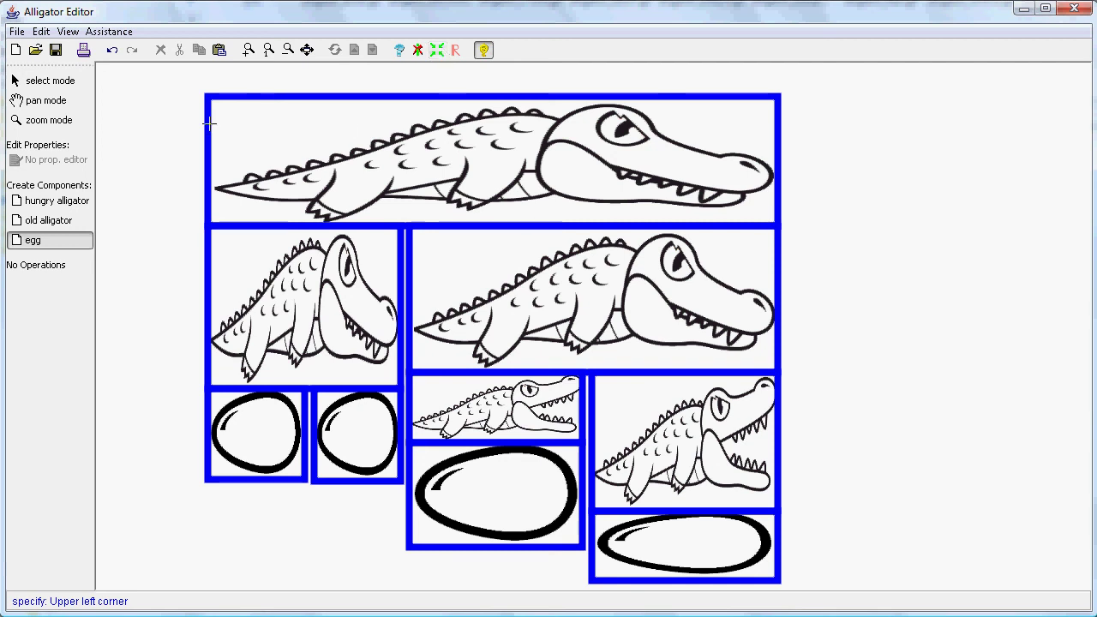
- Select every component of the arranged diagram and delete them all
click(67, 86)
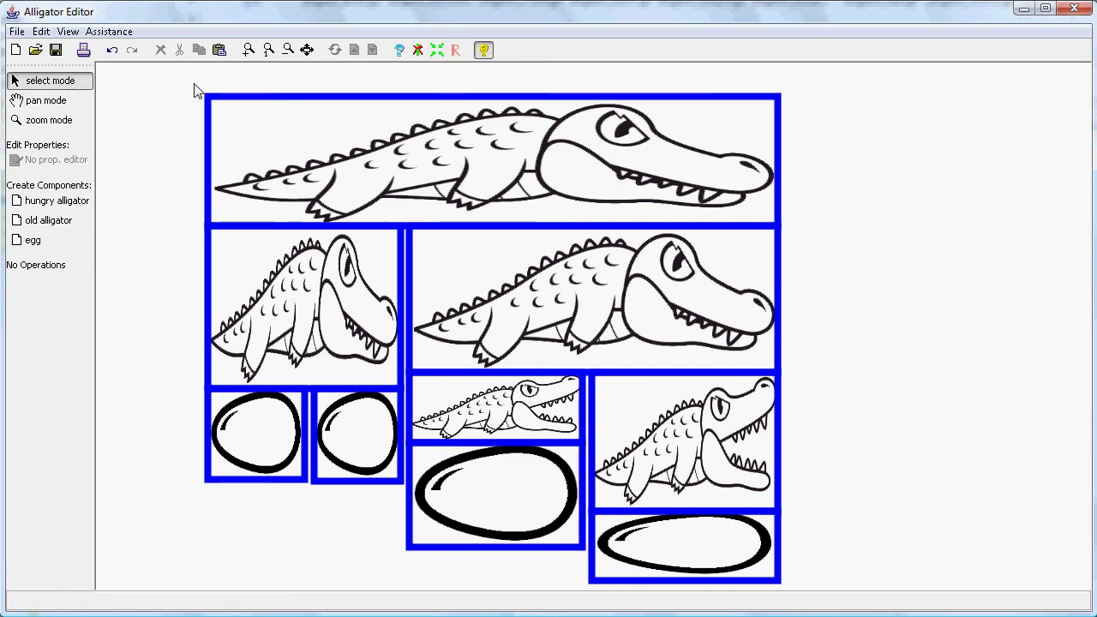
drag(193, 84, 806, 600)
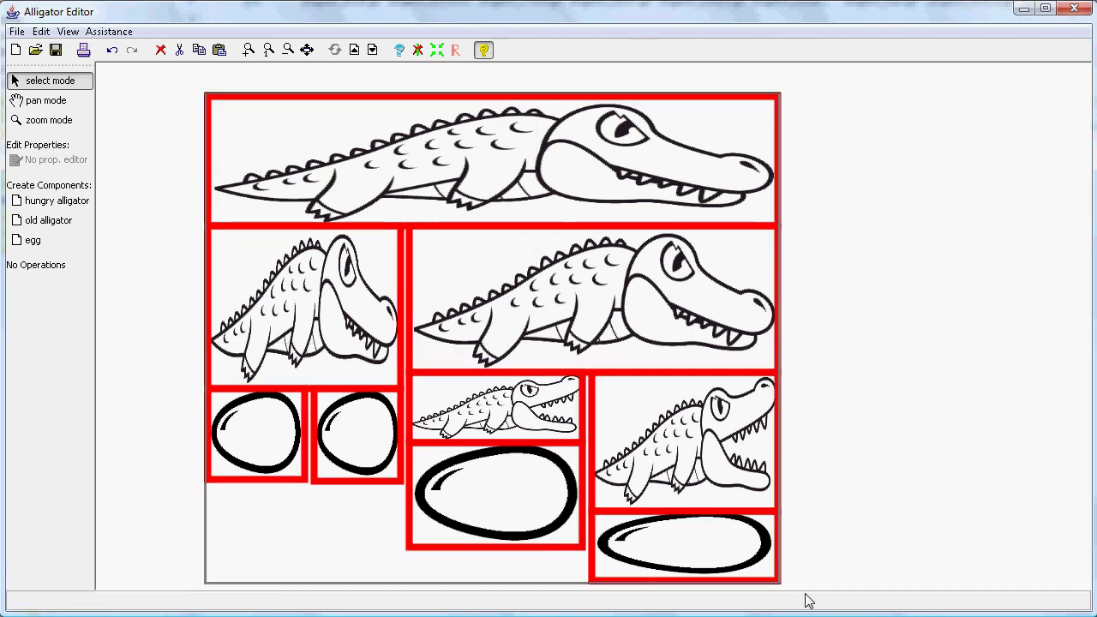
key(Delete)
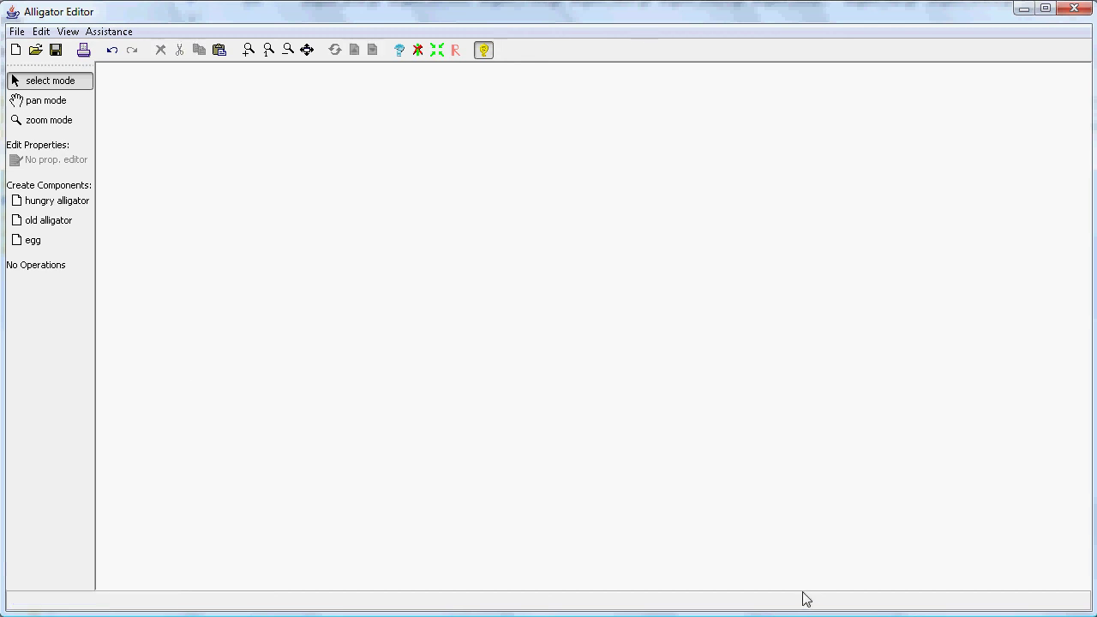
- Draw two hungry alligators one above the other and an egg beneath them
click(62, 204)
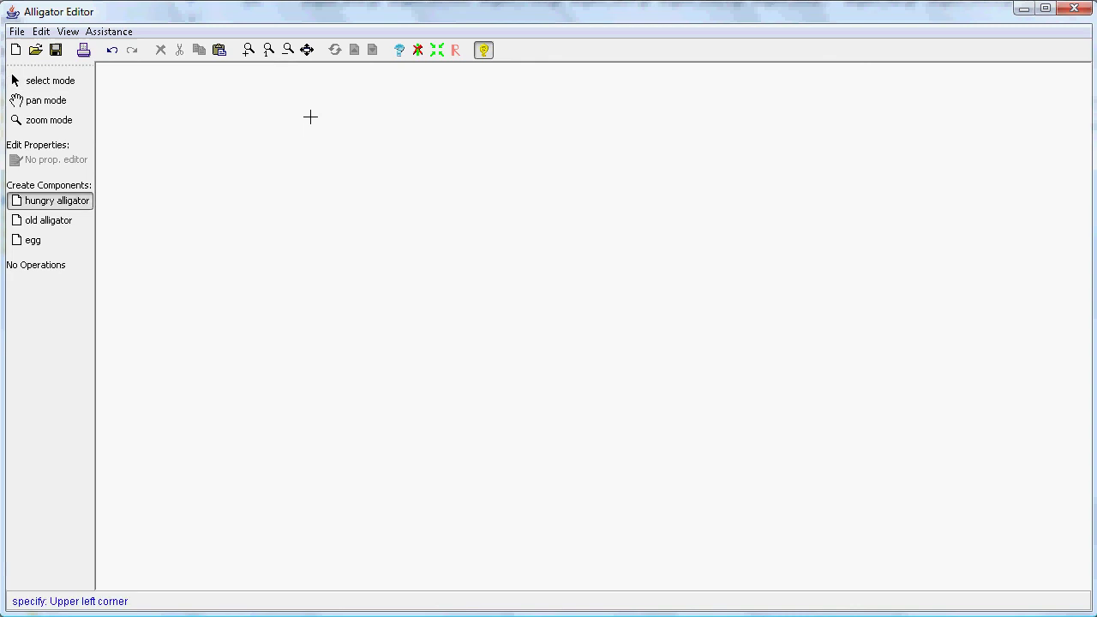
click(315, 116)
click(414, 148)
click(296, 199)
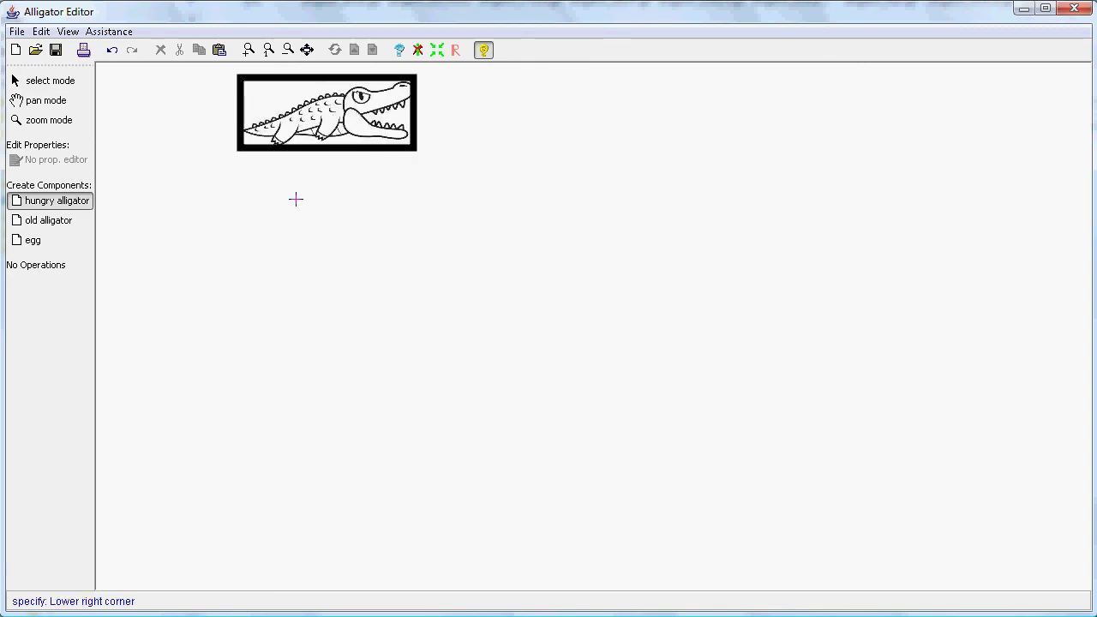
click(426, 292)
click(35, 239)
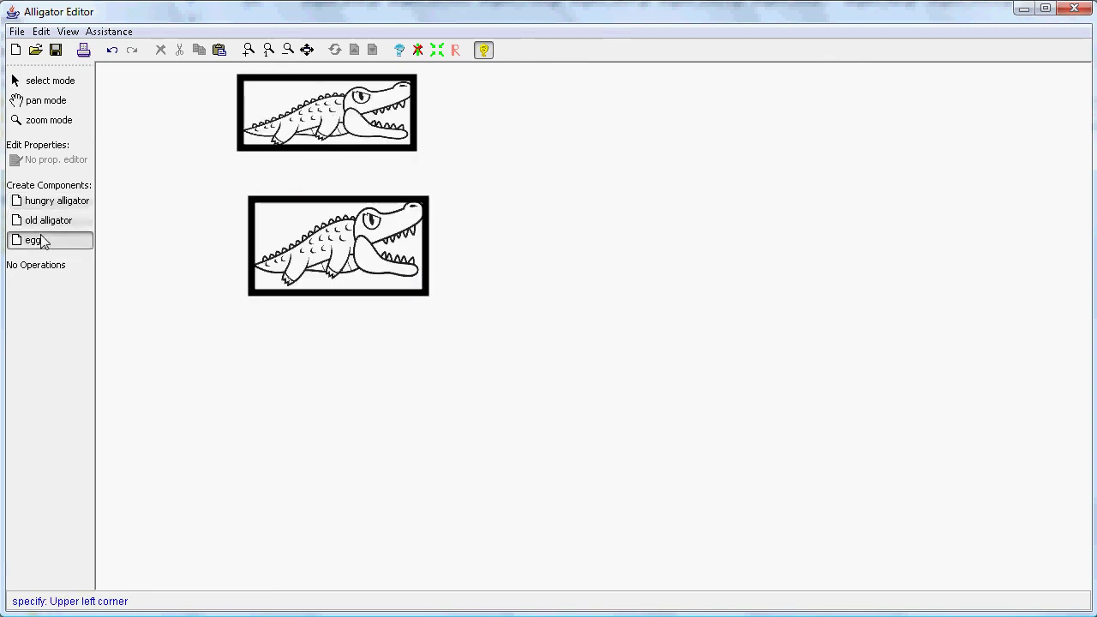
click(254, 372)
click(367, 468)
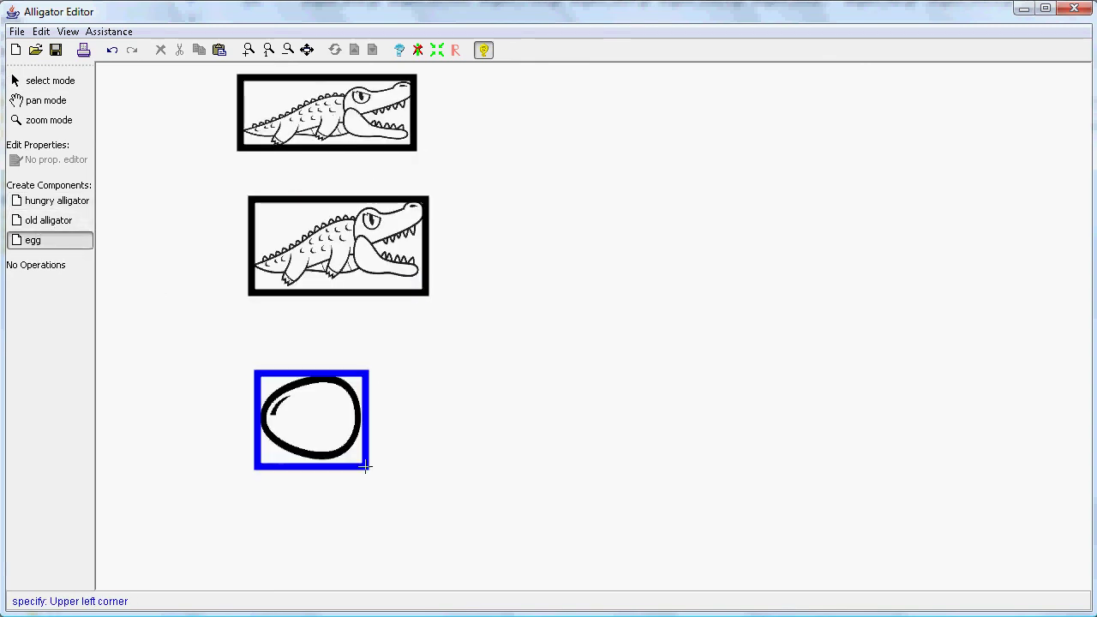
- Draw a wide old alligator above the hungry alligators and a smaller old alligator beneath its right part
click(288, 50)
click(60, 221)
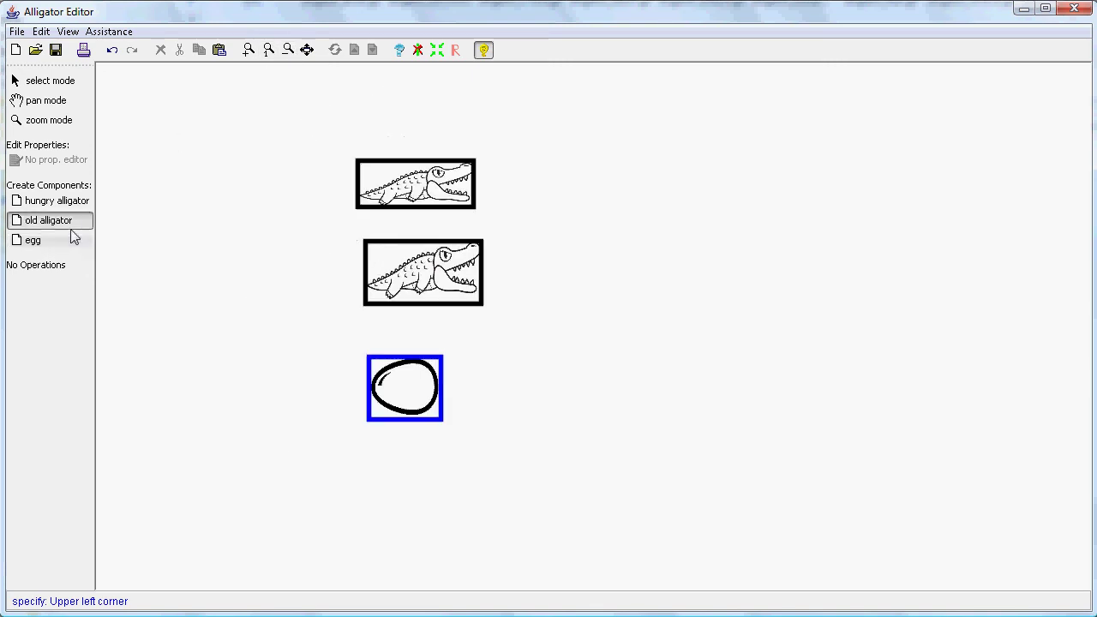
click(431, 98)
click(786, 127)
click(617, 163)
click(726, 202)
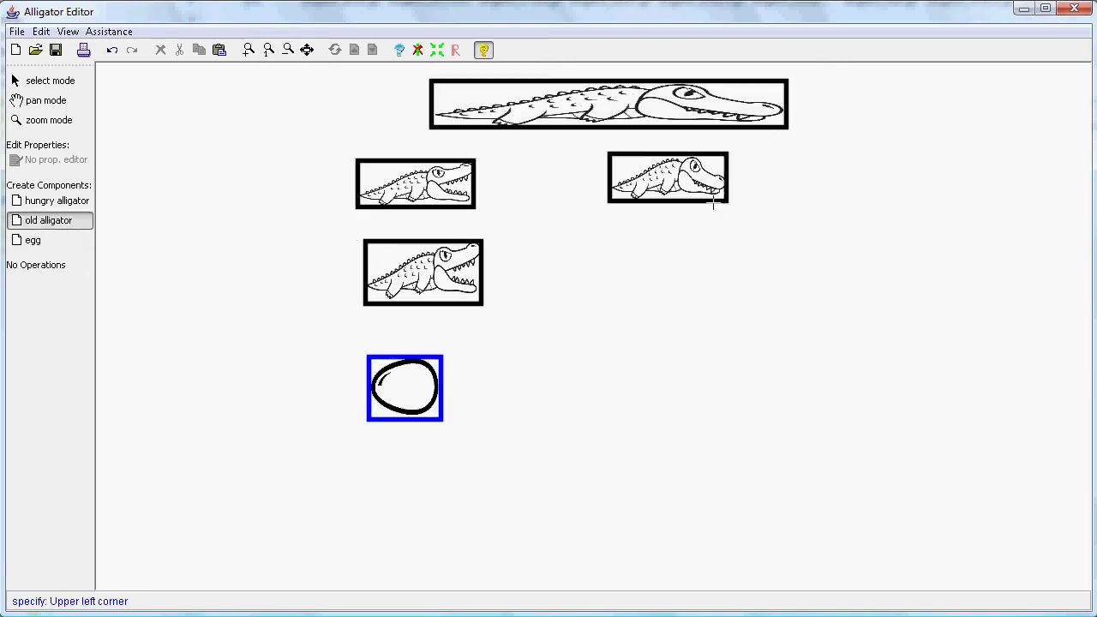
- Draw two eggs below the smaller old alligator and automatically arrange all components into a valid diagram
click(34, 240)
click(543, 276)
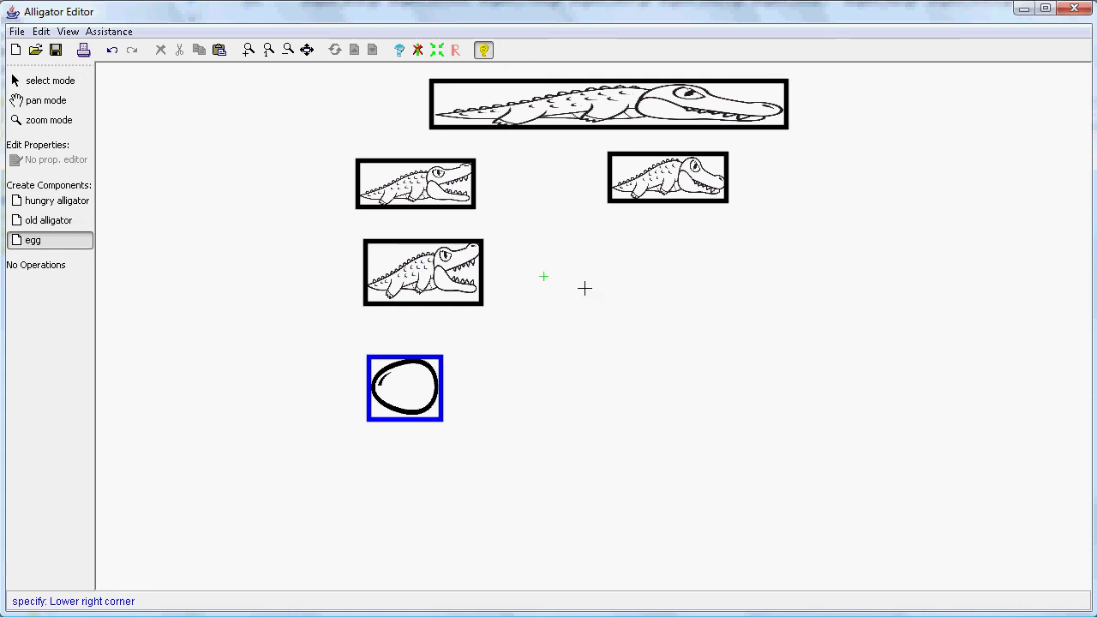
click(603, 288)
click(673, 294)
click(760, 330)
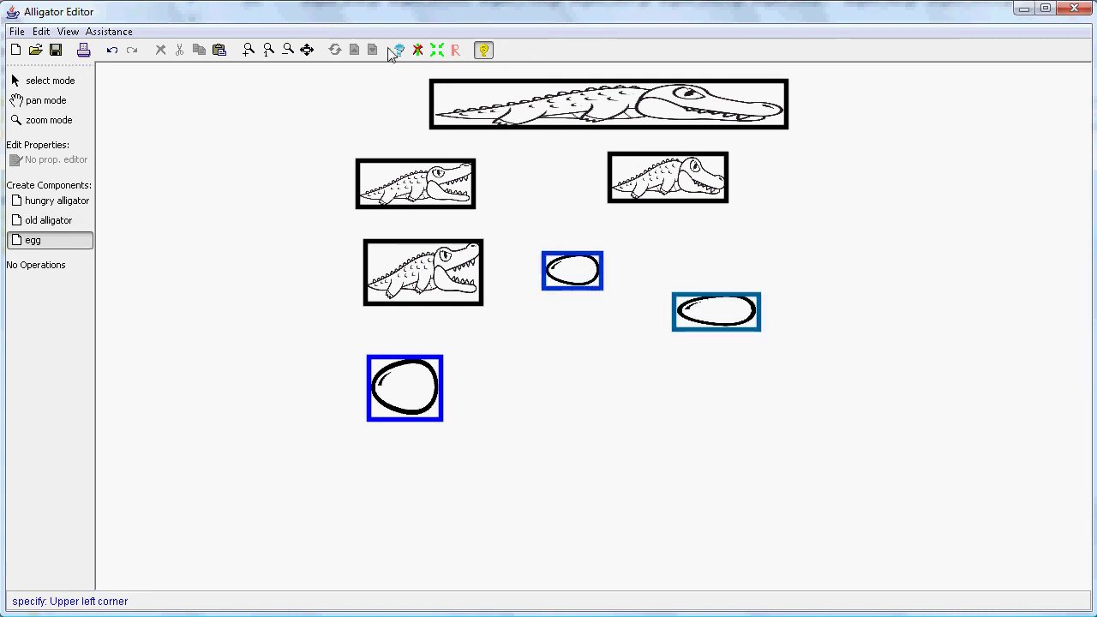
click(437, 49)
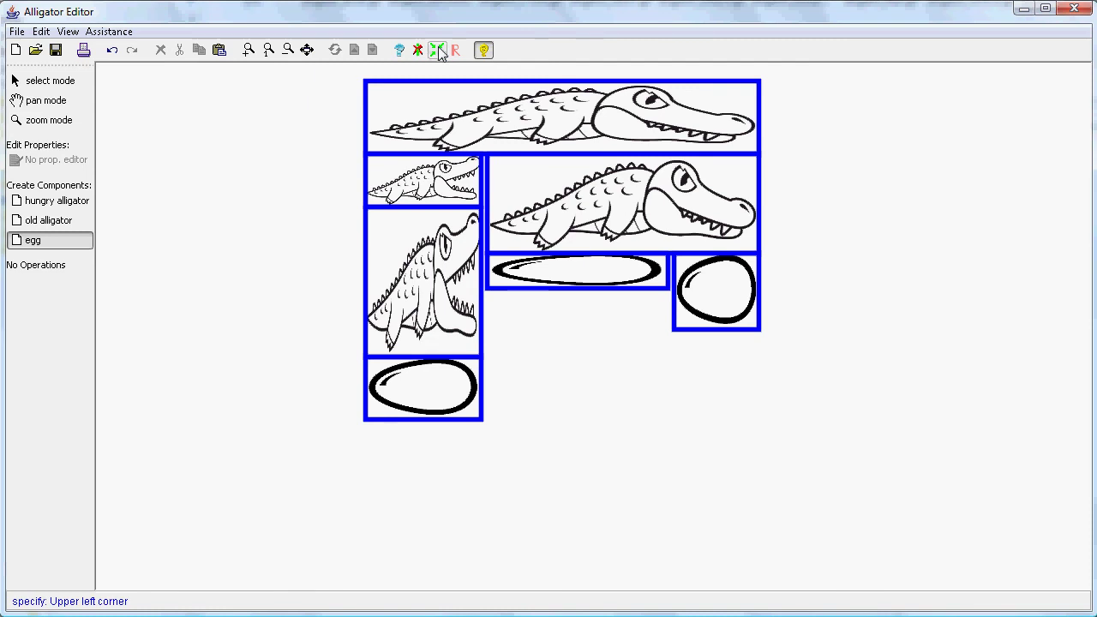
- Reshape the wide egg under the second-row old alligator by moving its lower-right corner slightly down, and select that alligator
click(69, 84)
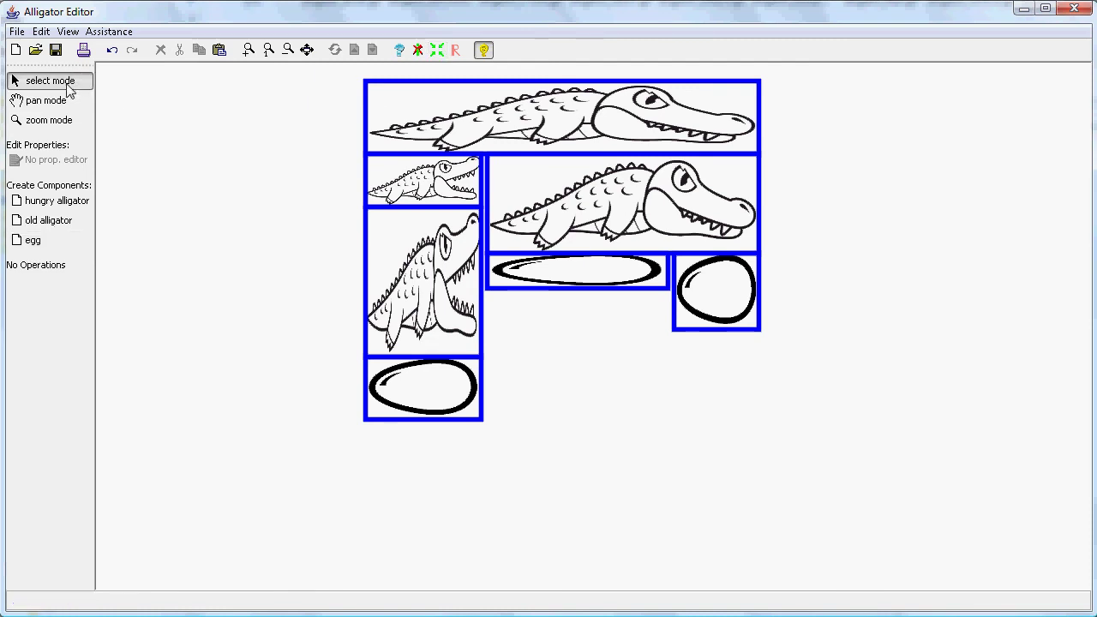
click(564, 286)
drag(667, 289, 667, 301)
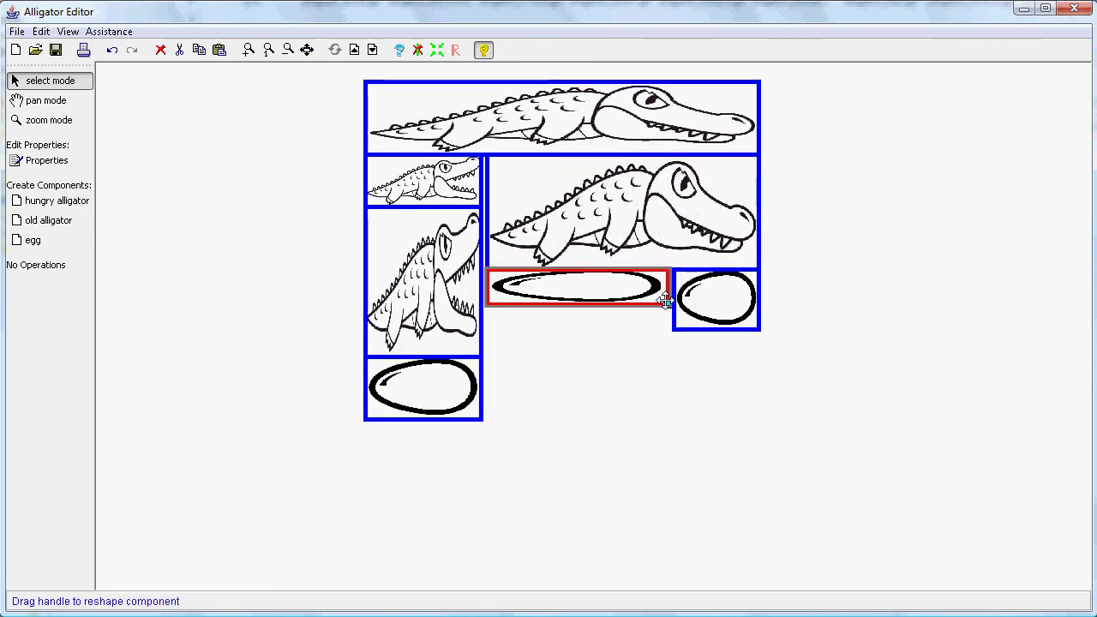
click(617, 210)
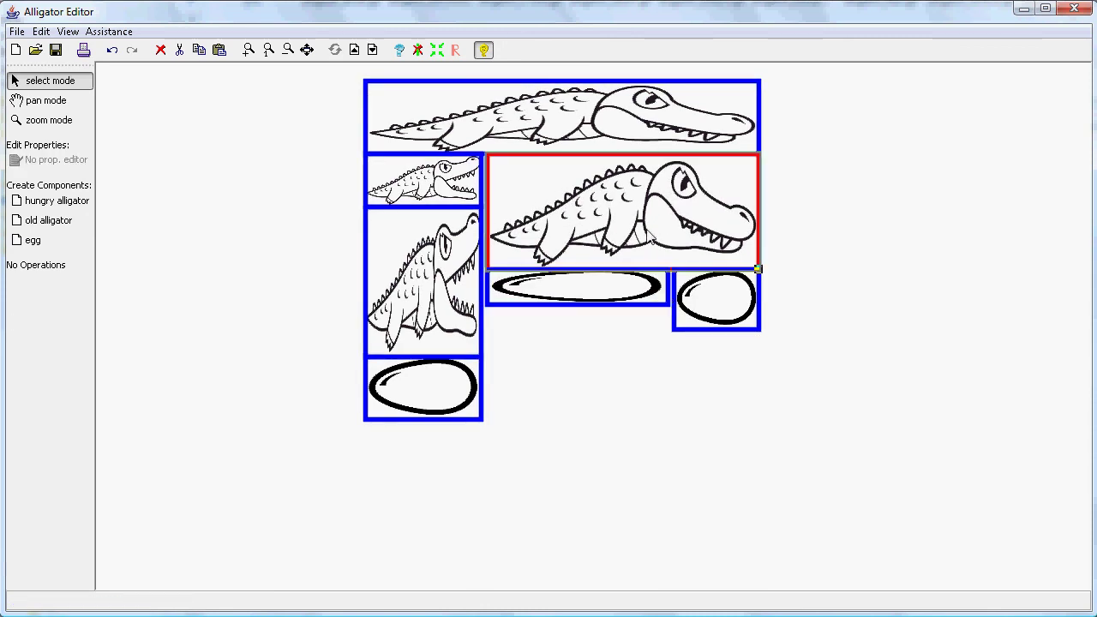
- Set the color of the lower hungry alligator to RED
click(409, 326)
click(38, 168)
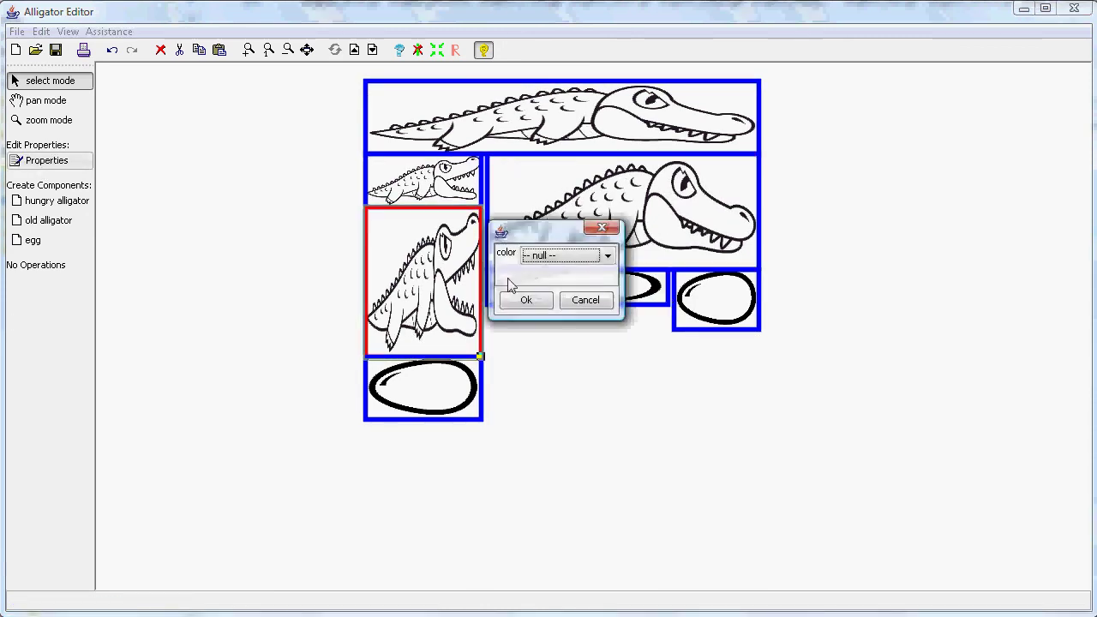
click(545, 255)
click(535, 288)
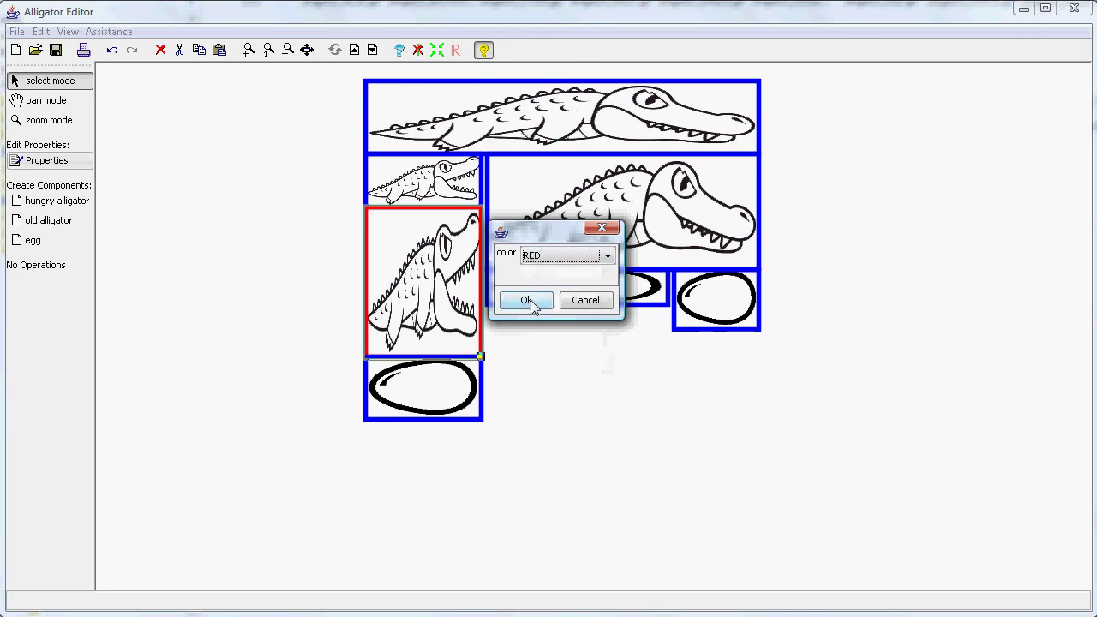
click(530, 300)
click(575, 418)
- Choose a color for the egg directly beneath the red hungry alligator
click(431, 396)
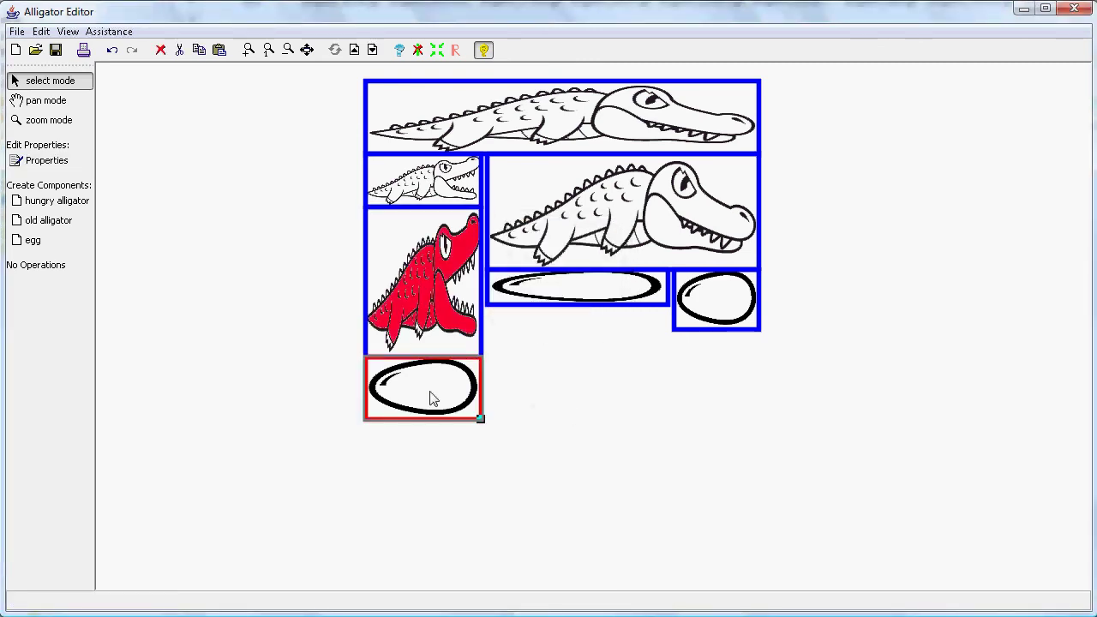
click(51, 161)
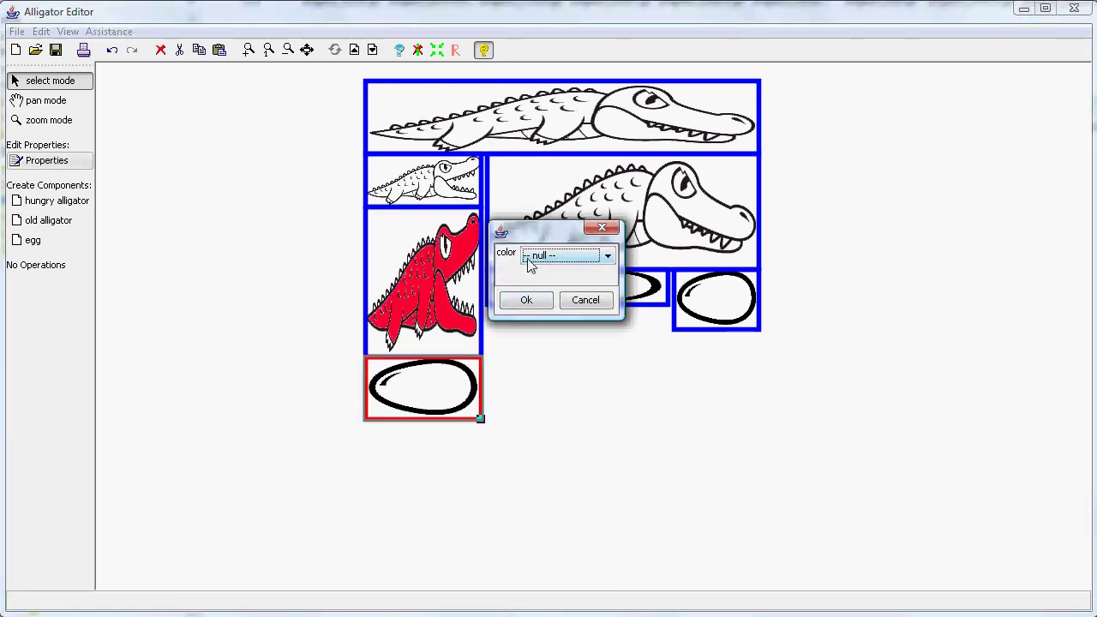
click(534, 255)
click(535, 297)
click(524, 301)
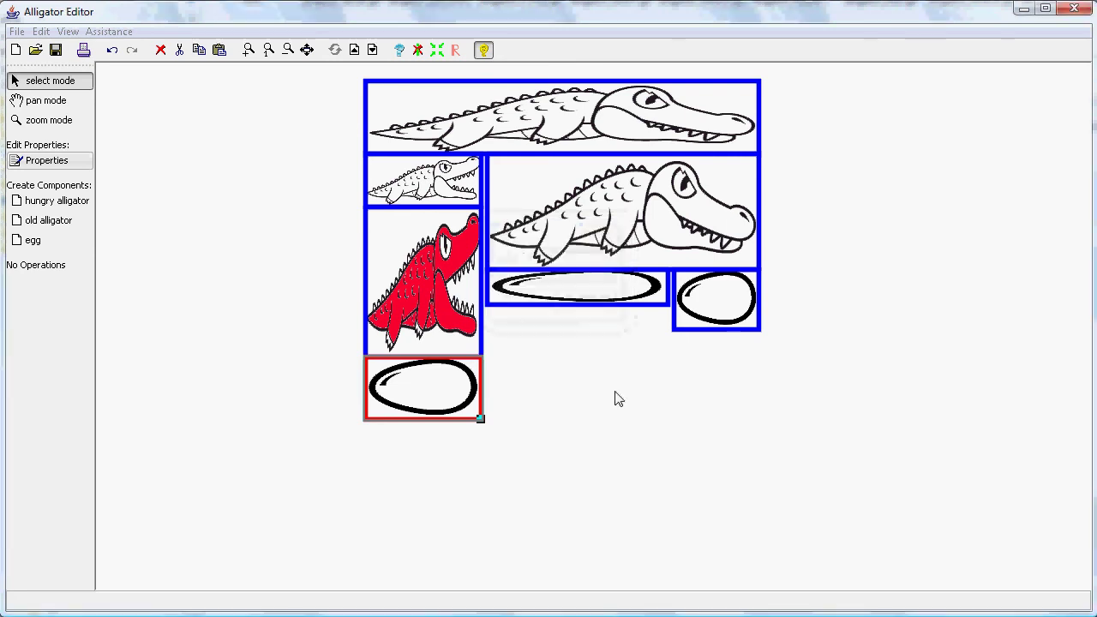